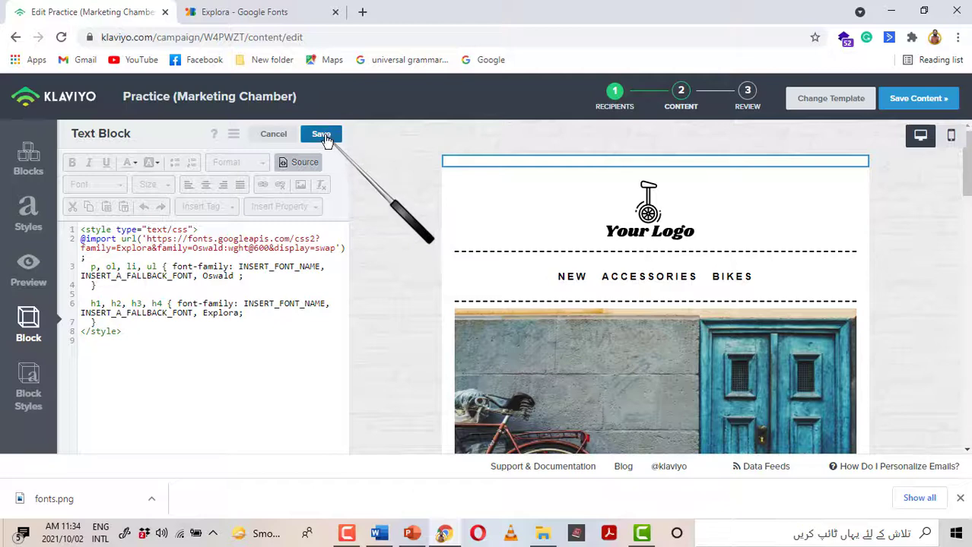
click(325, 137)
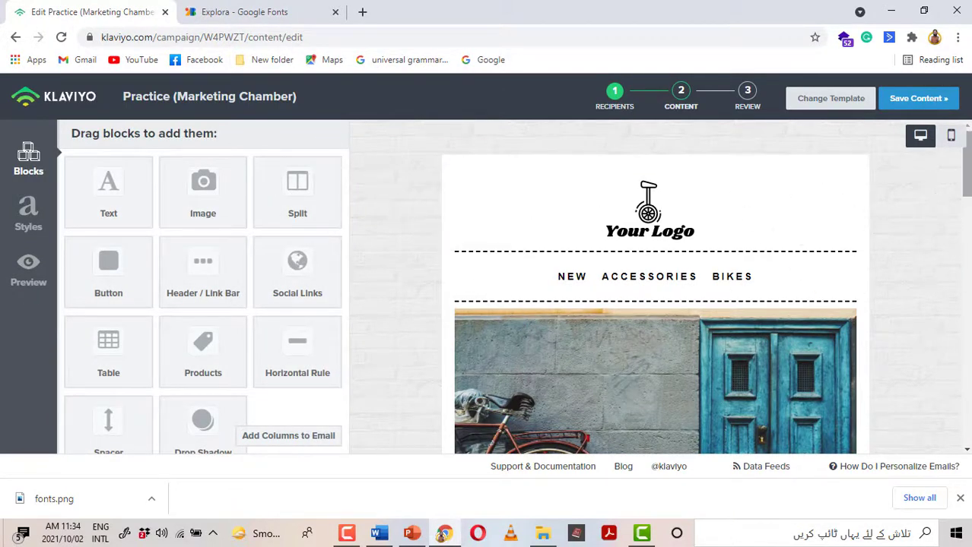
scroll(645, 187, down, 5)
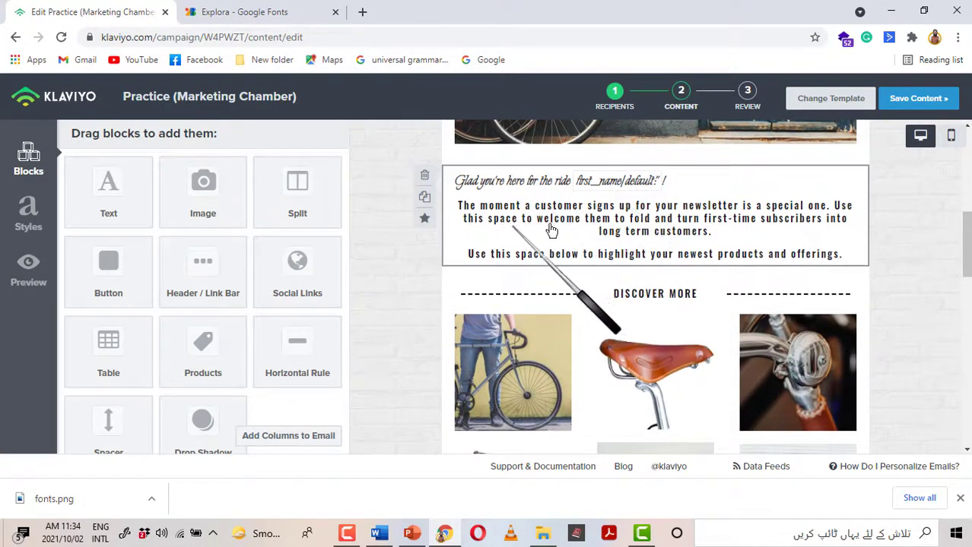
scroll(933, 228, down, 3)
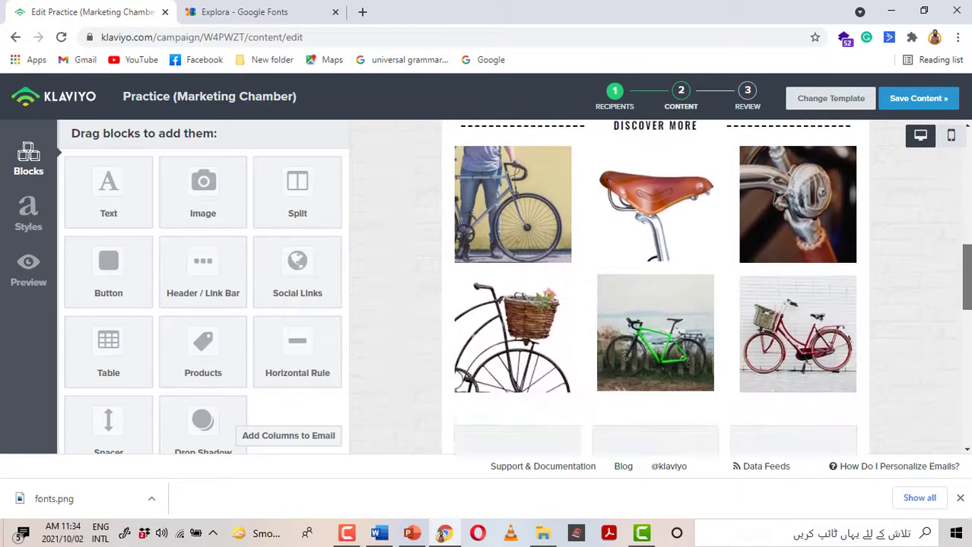
scroll(655, 285, down, 5)
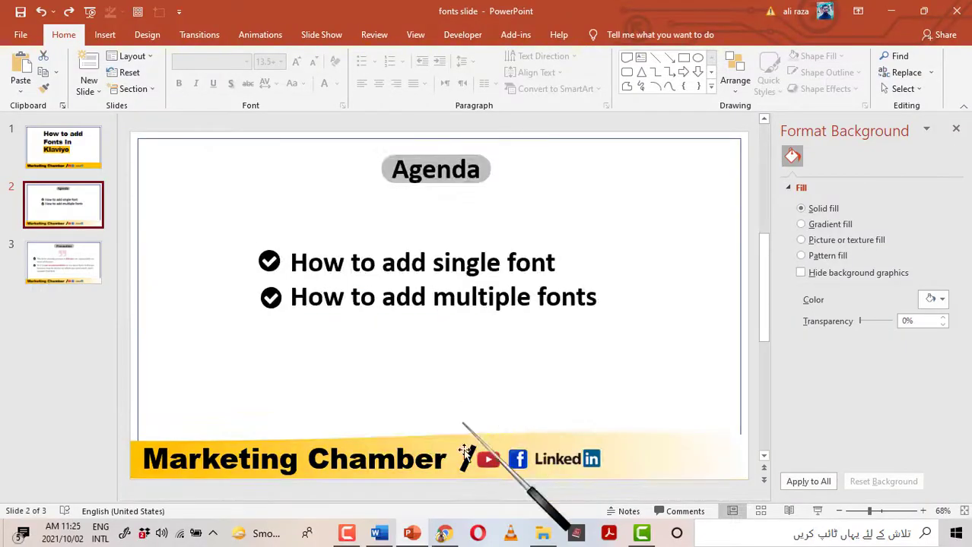
- Switch from PowerPoint back to the Klaviyo campaign in Chrome
click(444, 533)
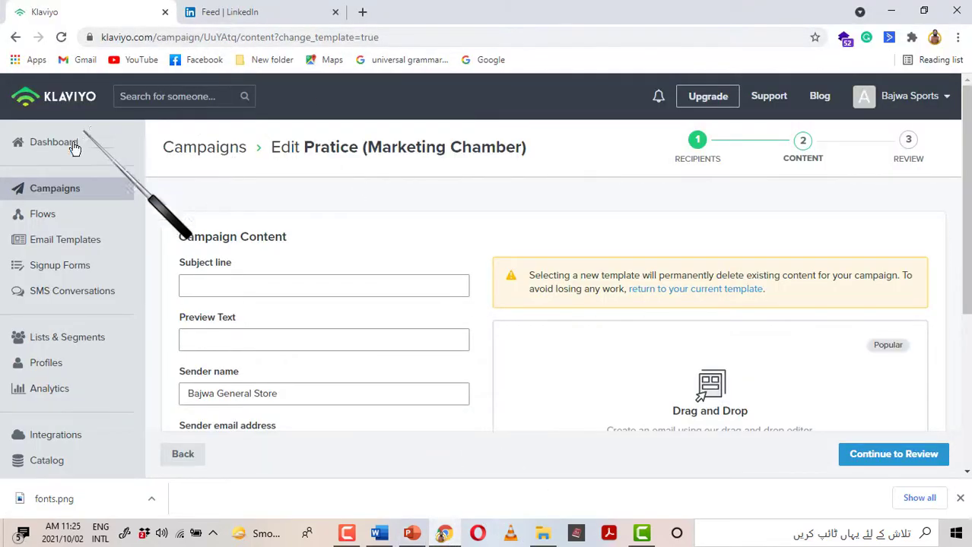
- Go to the Klaviyo Dashboard, then to the Campaigns list
click(44, 144)
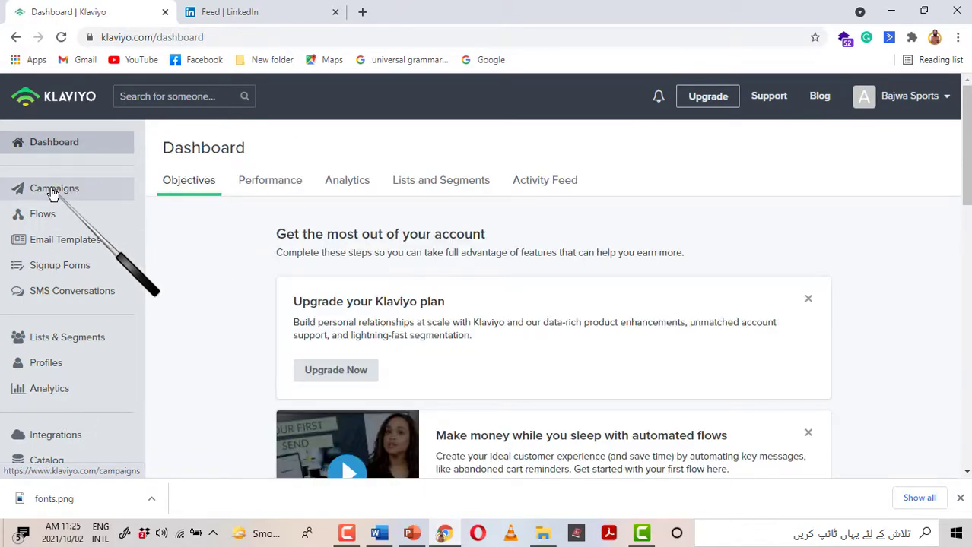
click(52, 192)
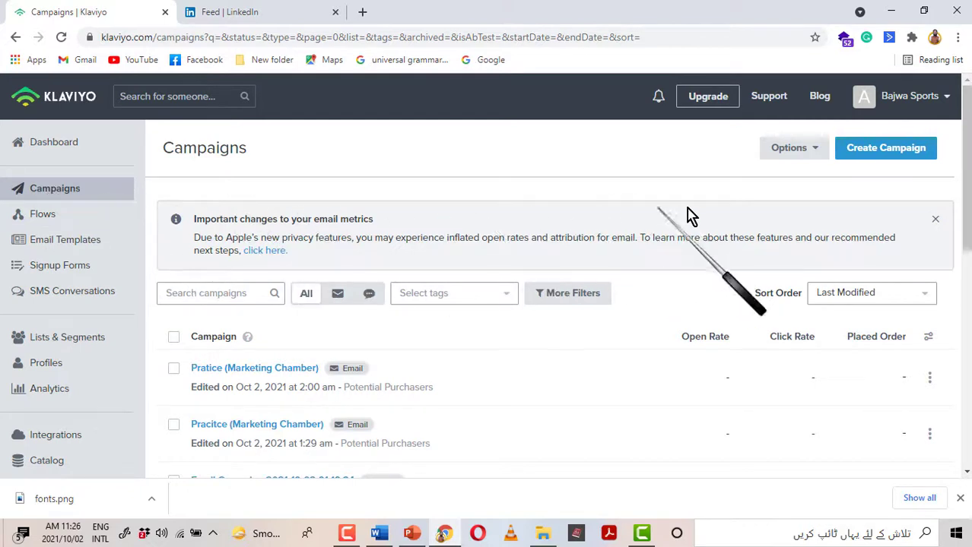
- Create a new email campaign named 'Practice (Marketing Chamber)'
click(898, 156)
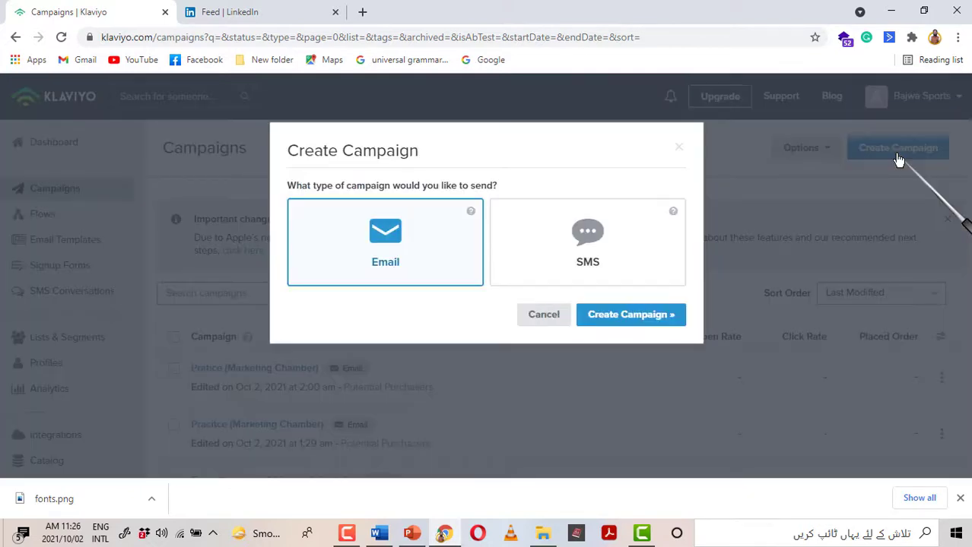
click(652, 316)
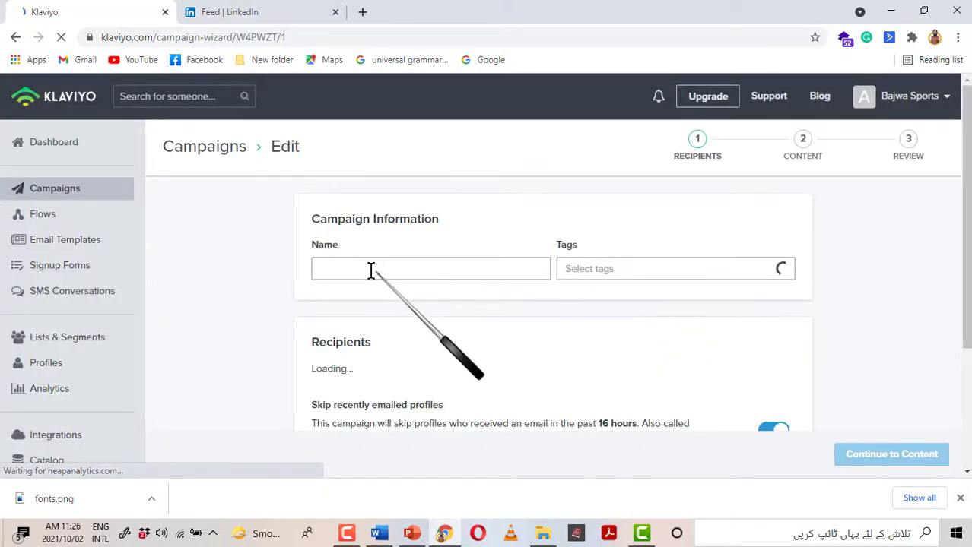
click(400, 271)
key(ctrl+a)
key(BackSpace)
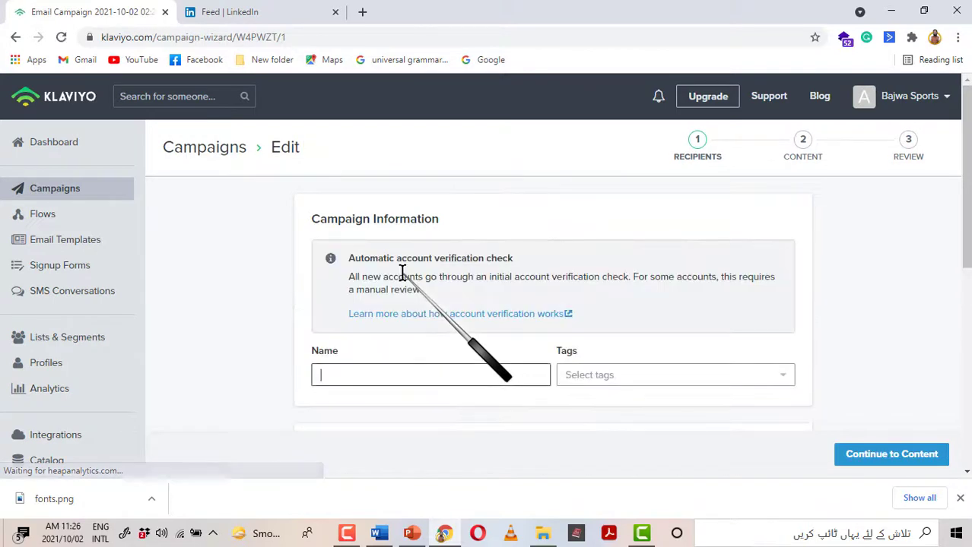
text(Practice (Marketing Chamber)
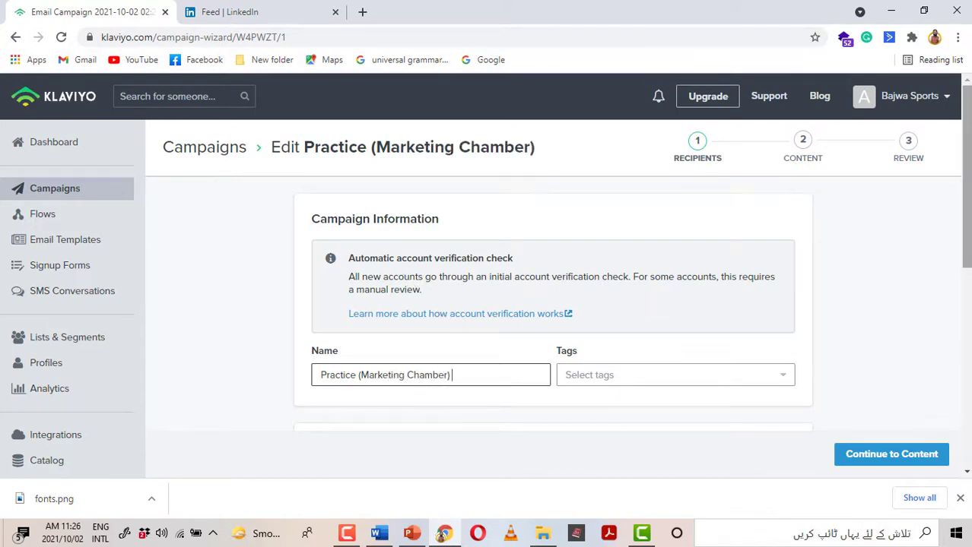
- Send the campaign to the Potential Purchasers list and continue to content
scroll(968, 314, down, 3)
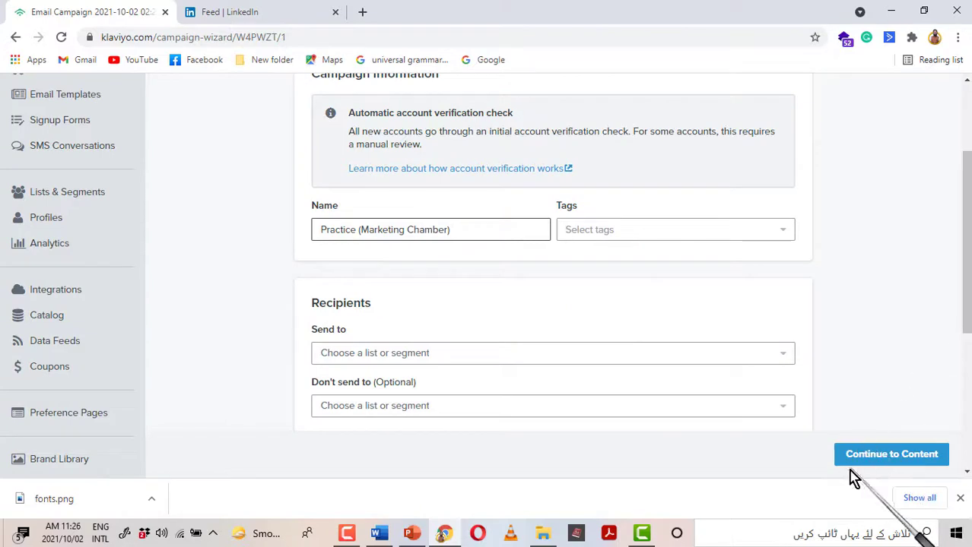
scroll(428, 339, down, 1)
click(425, 328)
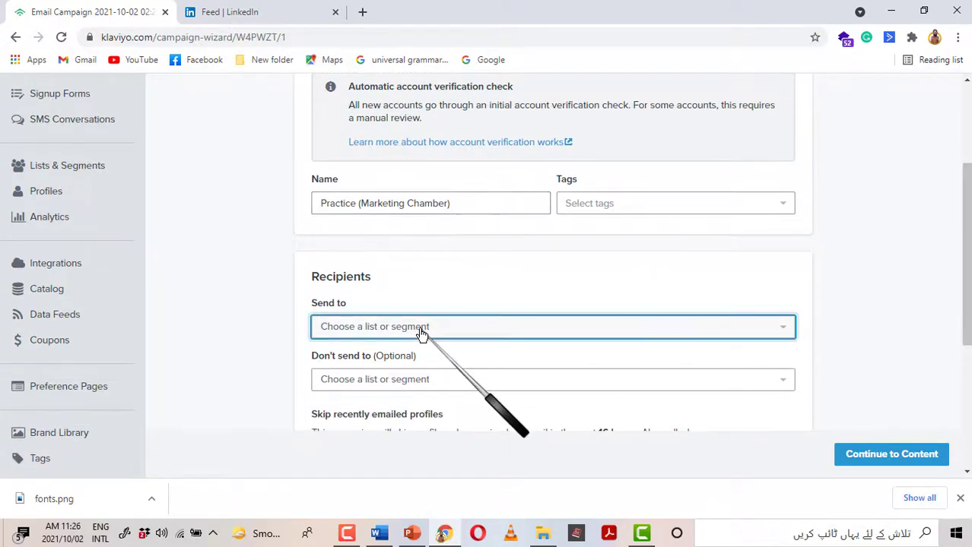
click(354, 393)
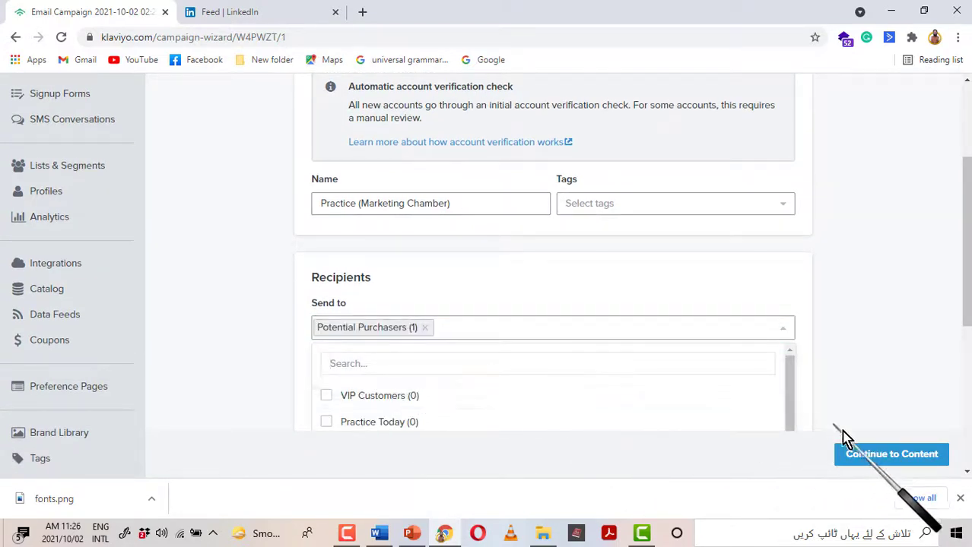
click(877, 451)
click(877, 452)
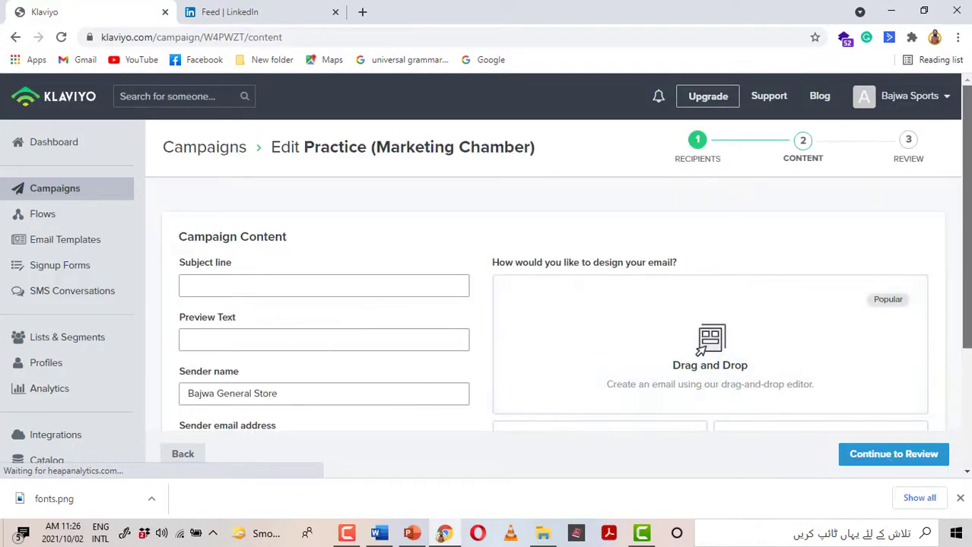
- Design the email in the drag-and-drop editor with the I See Unicycle template and close the LinkedIn tab
scroll(733, 251, down, 1)
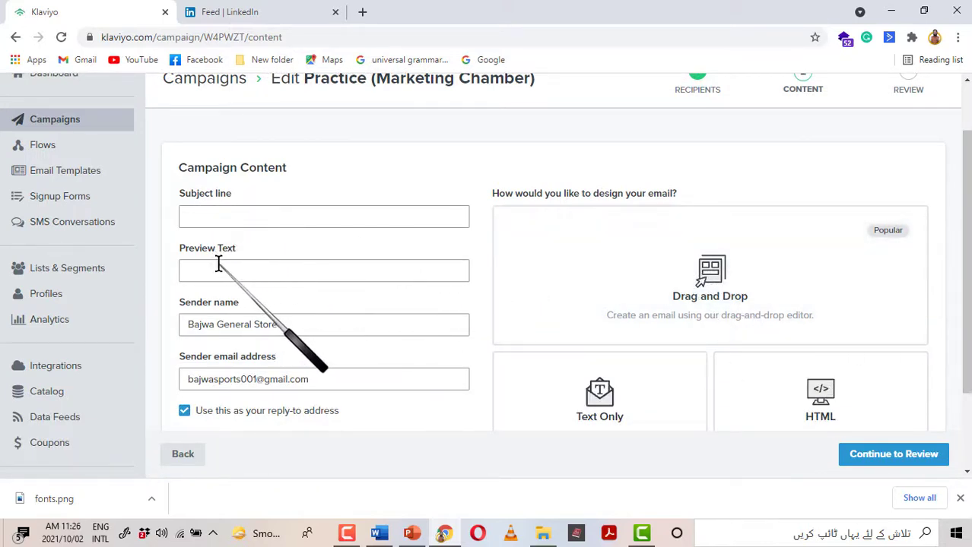
click(700, 274)
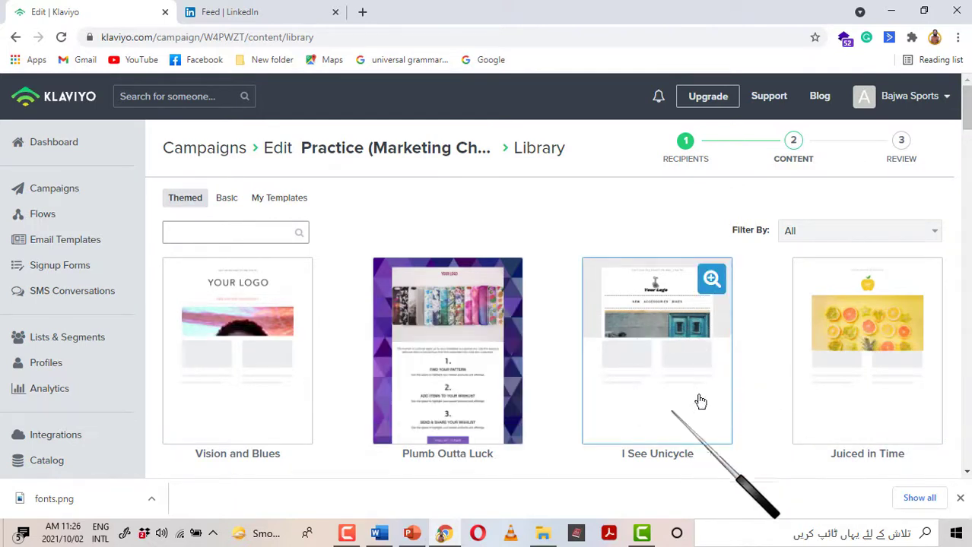
click(642, 373)
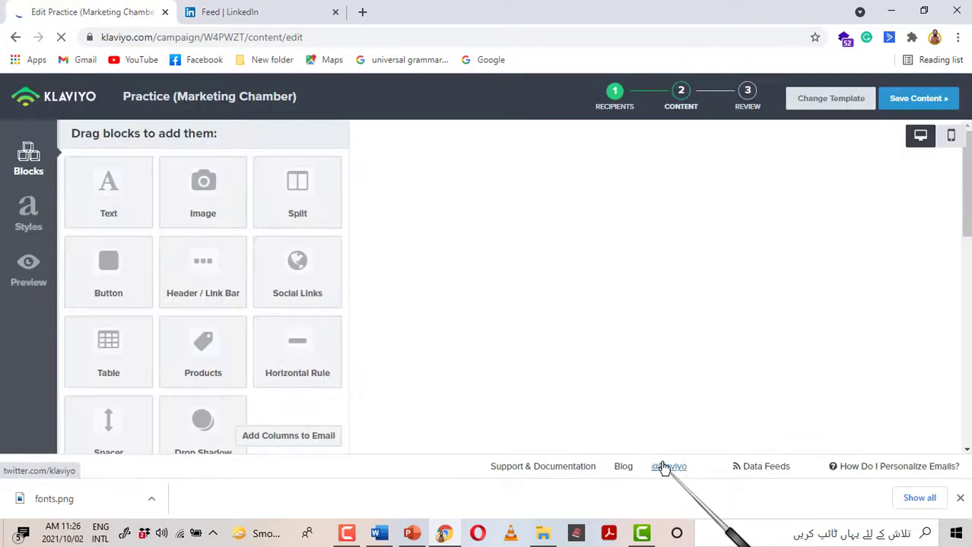
click(335, 13)
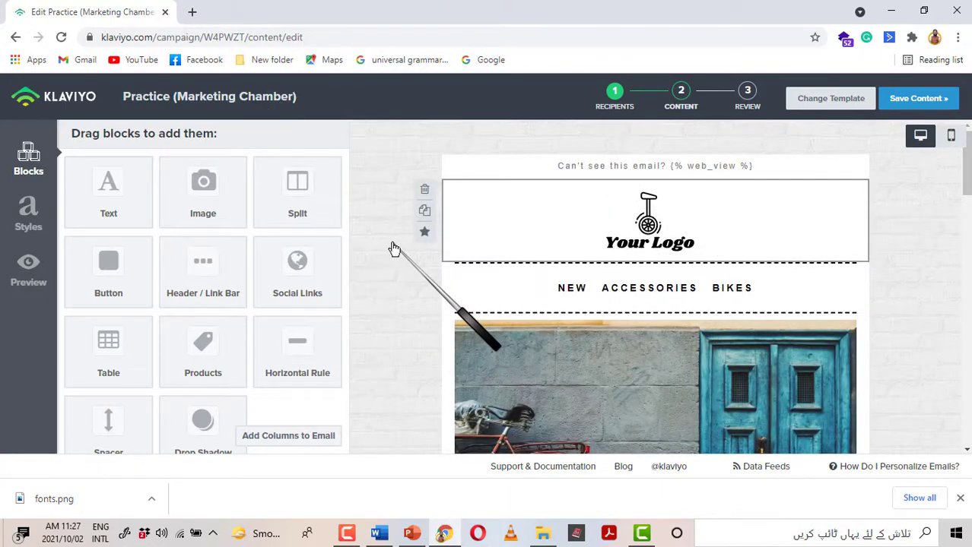
- In a new tab, search Google for 'google fonts' and open the Browse Fonts page
click(193, 12)
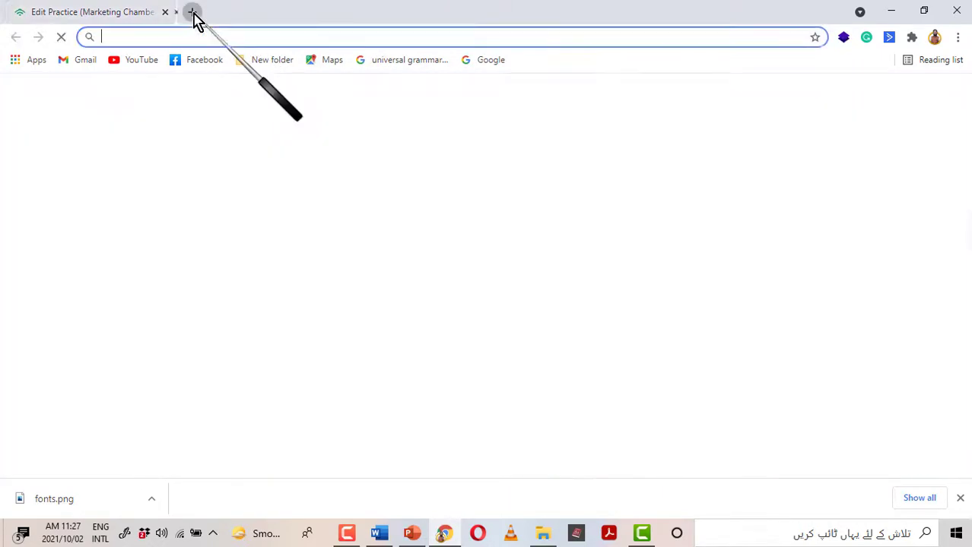
click(495, 61)
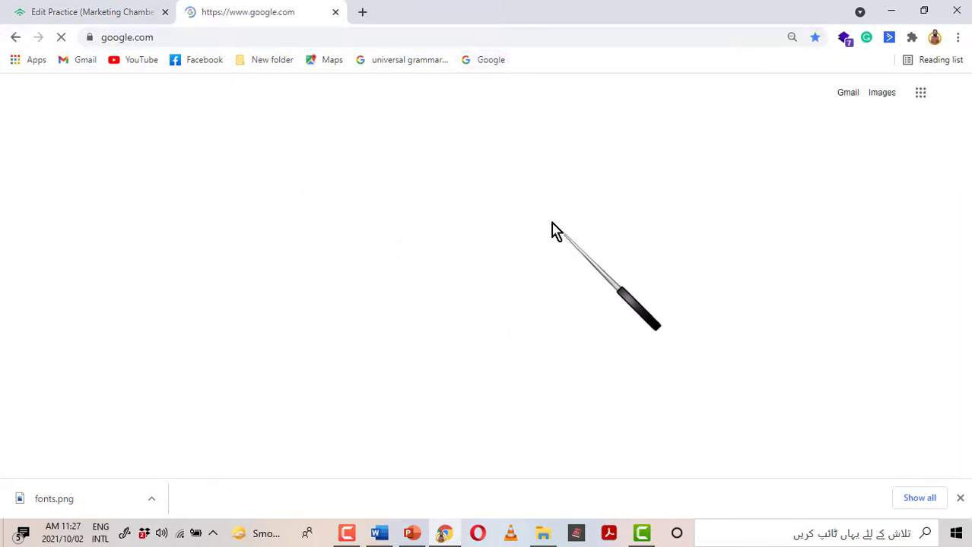
text(go)
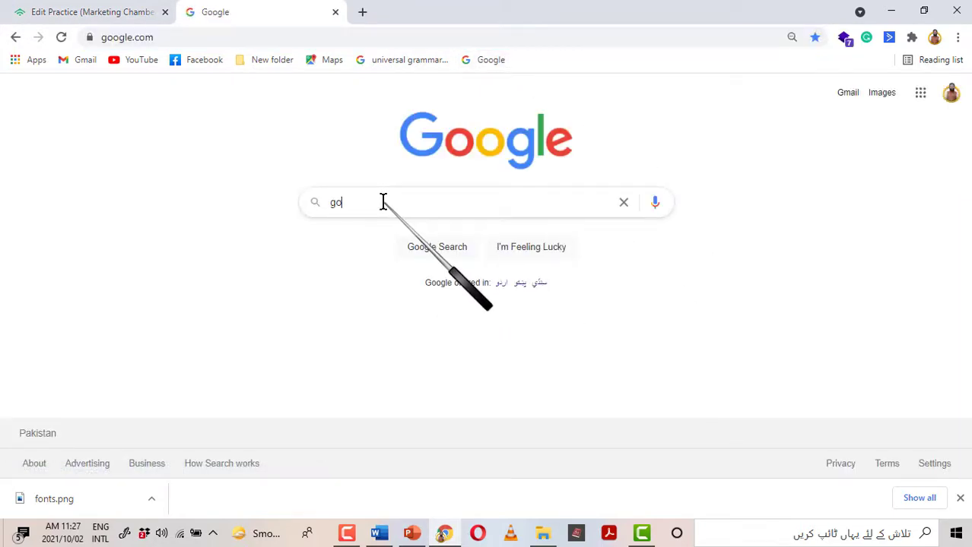
text(ogle fonts)
key(Return)
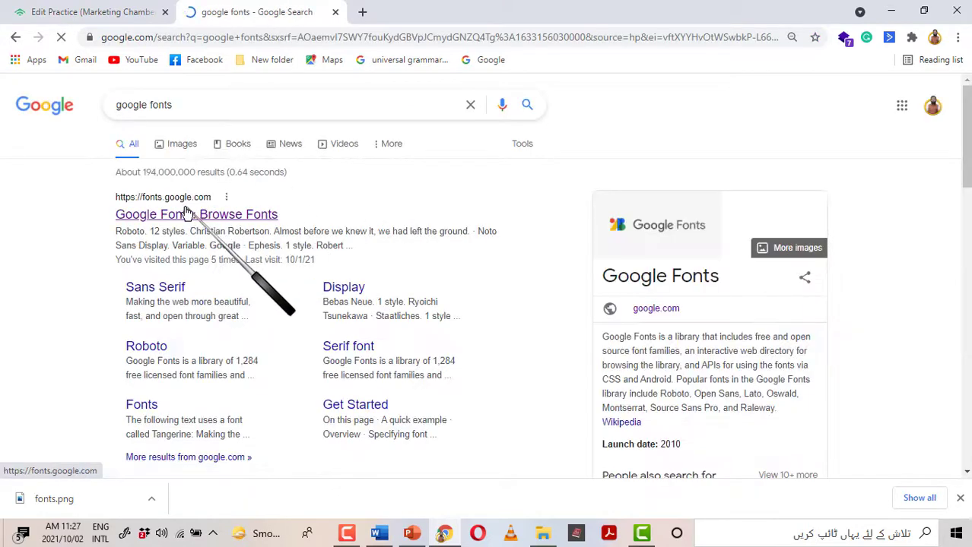
click(172, 216)
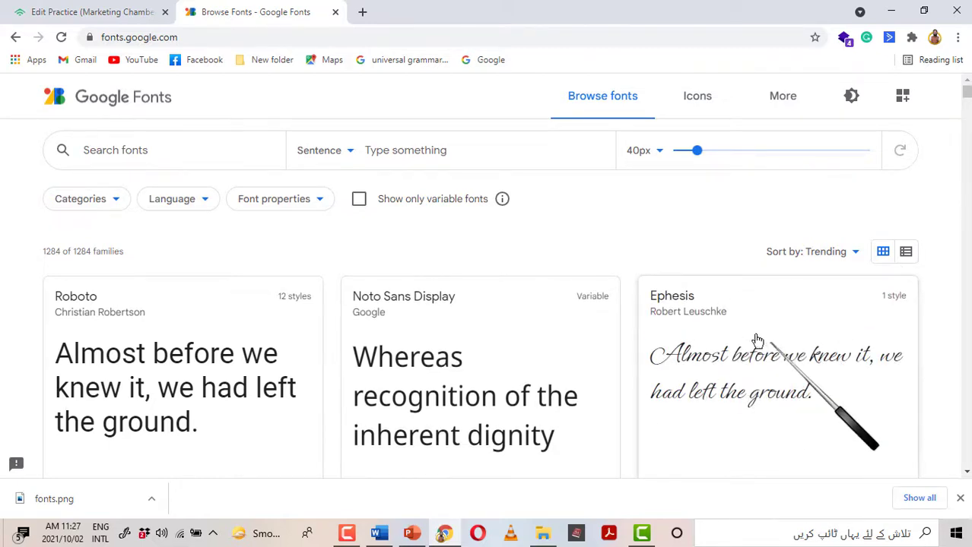
- Open the Ephesis specimen page and add its Regular 400 style to the selection
click(802, 328)
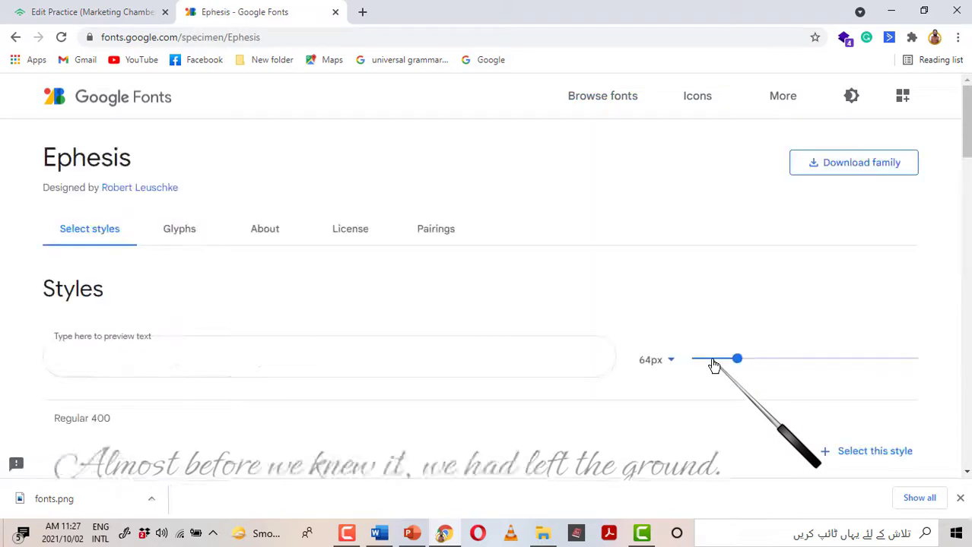
scroll(966, 122, down, 3)
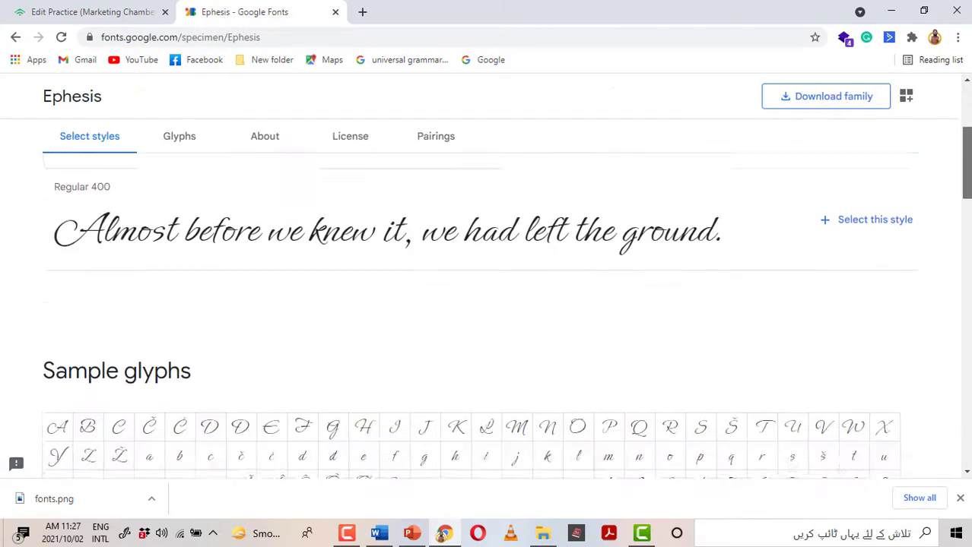
scroll(965, 163, down, 1)
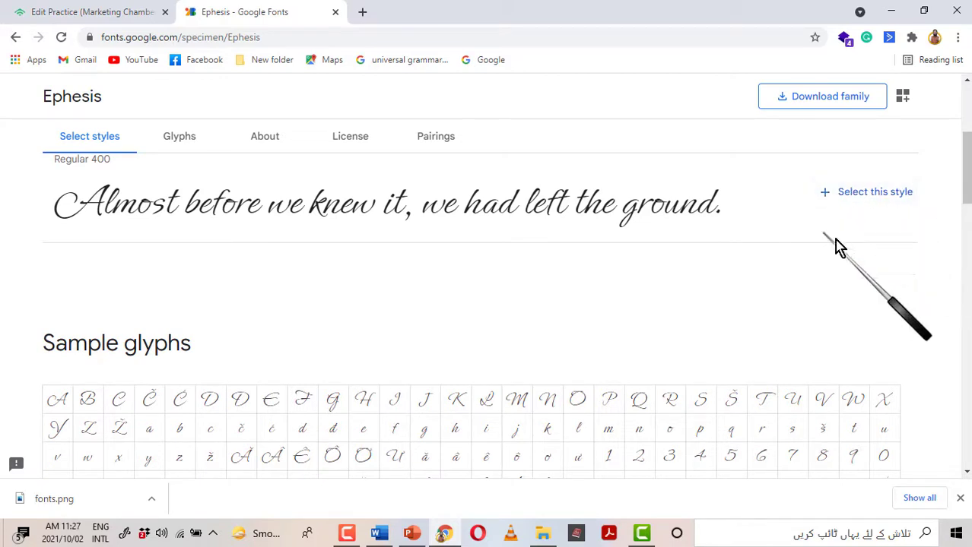
click(857, 195)
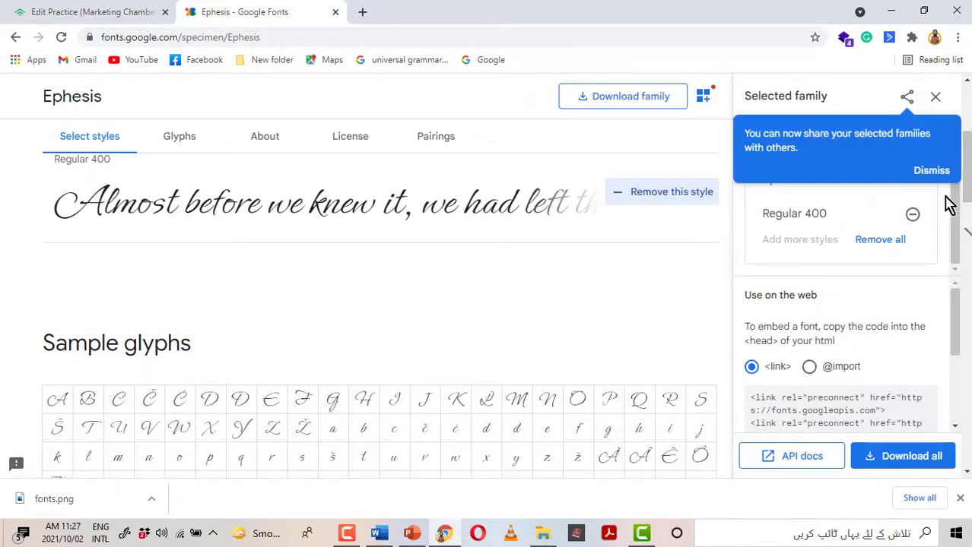
- Reselect Ephesis Regular 400, view the selected families, and bring up the Word guide
click(936, 99)
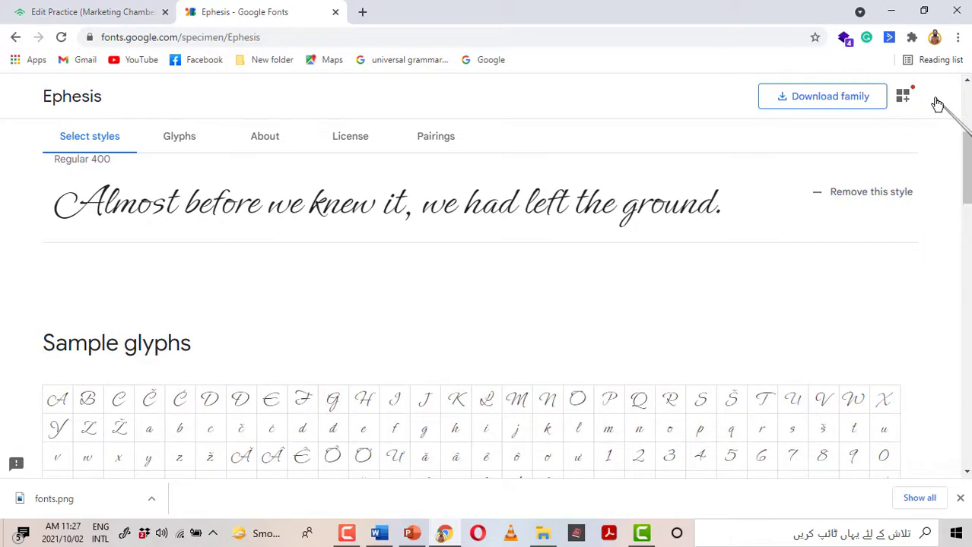
click(822, 196)
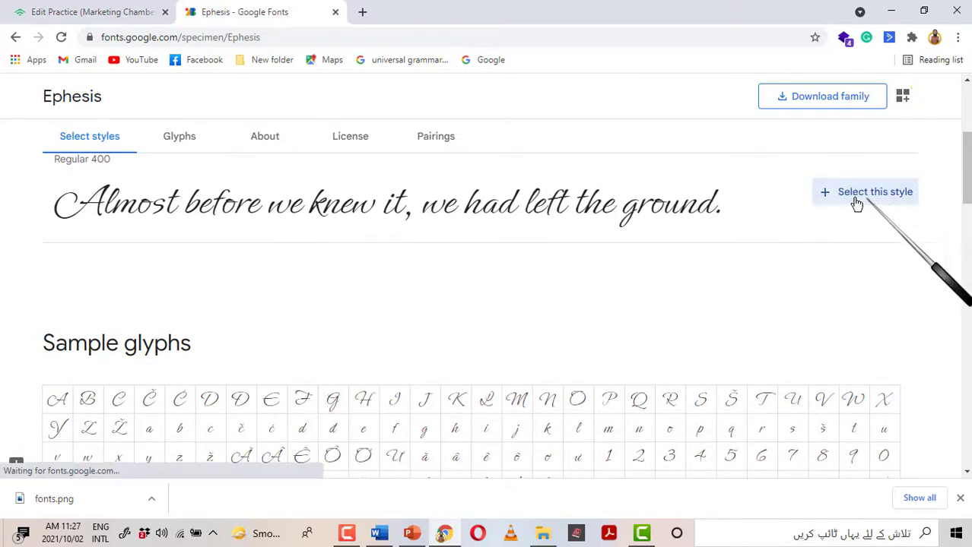
click(834, 200)
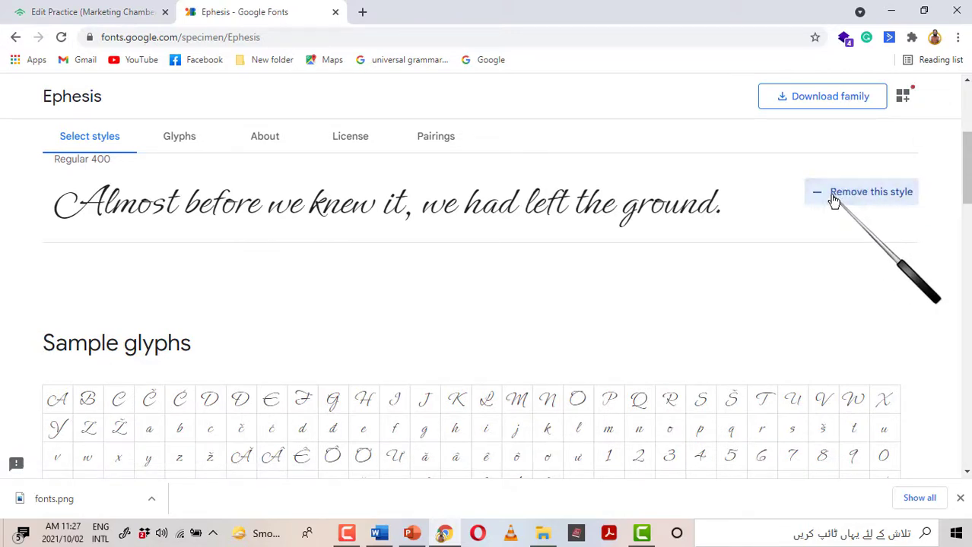
click(904, 95)
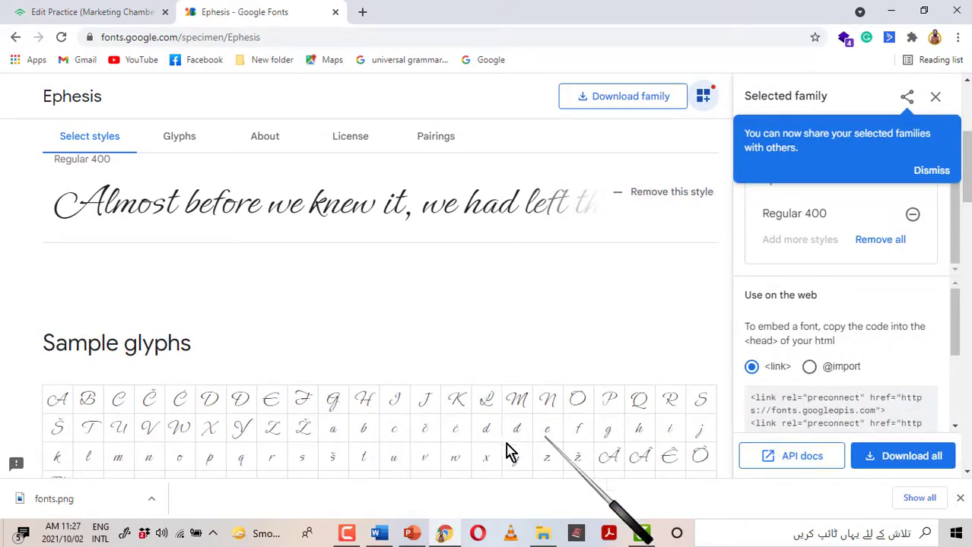
click(380, 536)
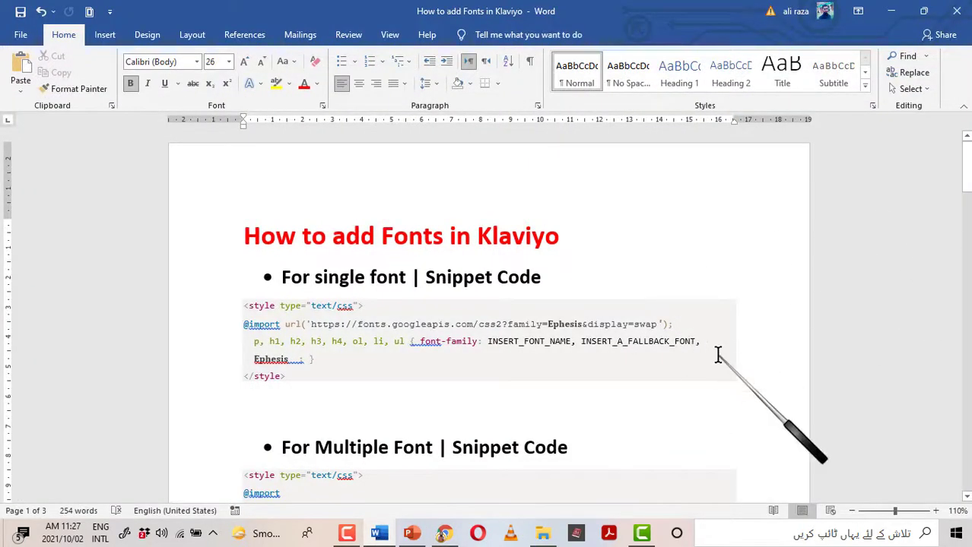
drag(286, 276, 526, 268)
click(566, 284)
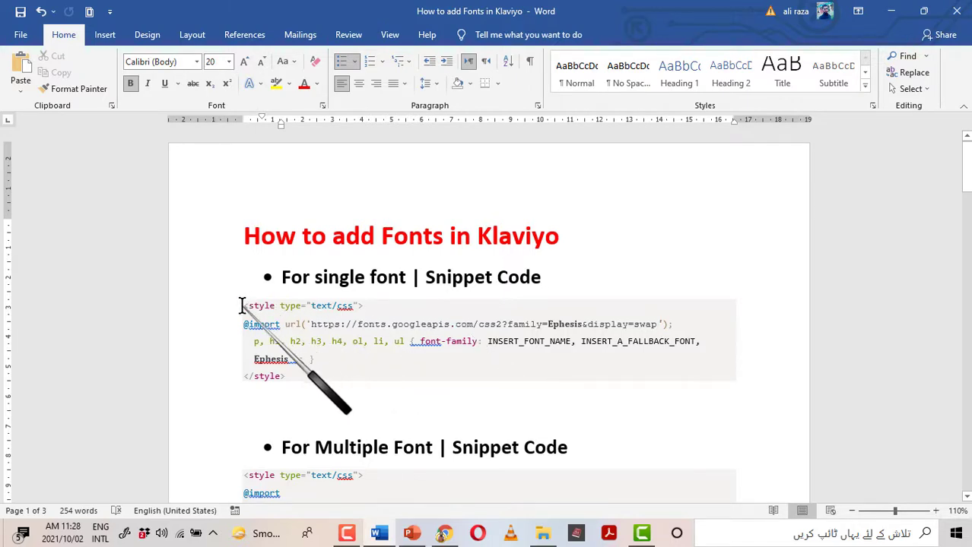
drag(243, 304, 310, 377)
click(313, 378)
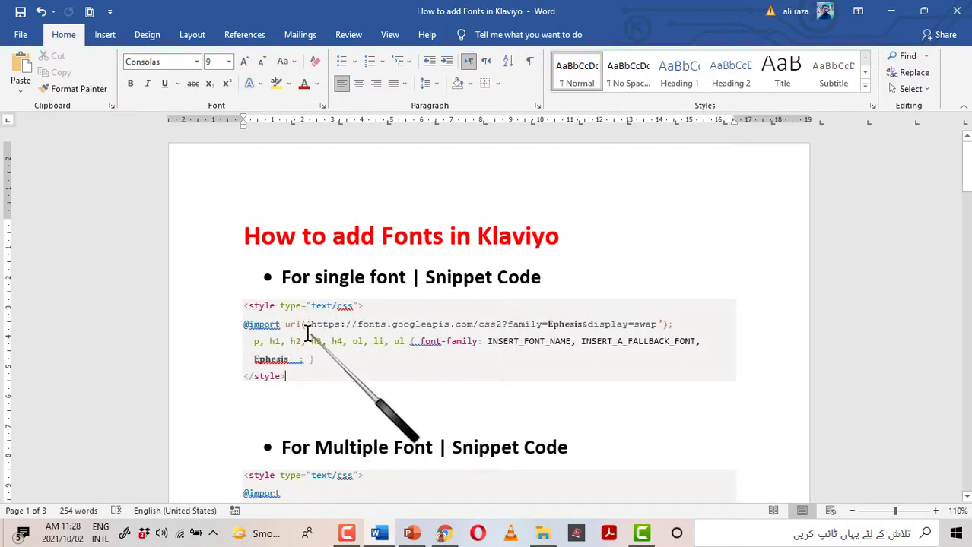
drag(302, 324, 282, 324)
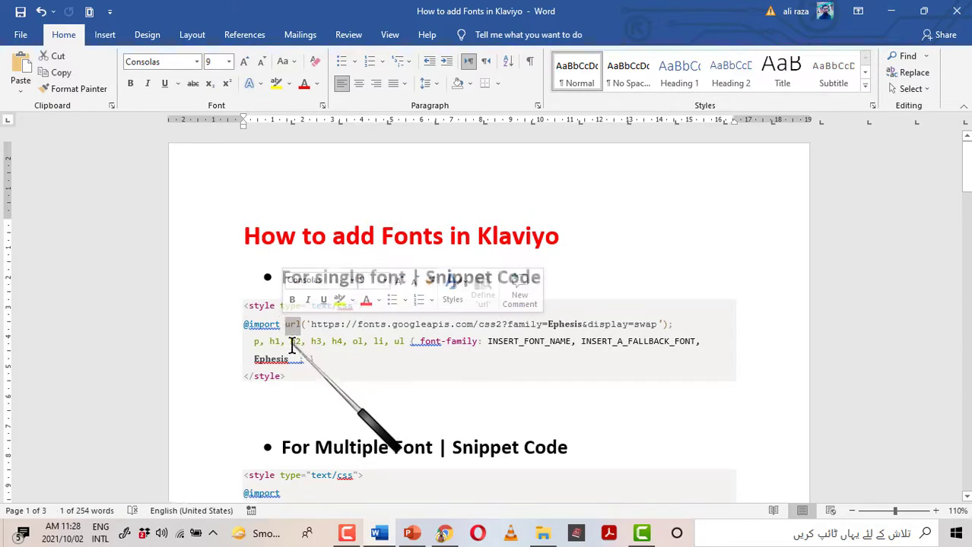
drag(292, 359, 253, 359)
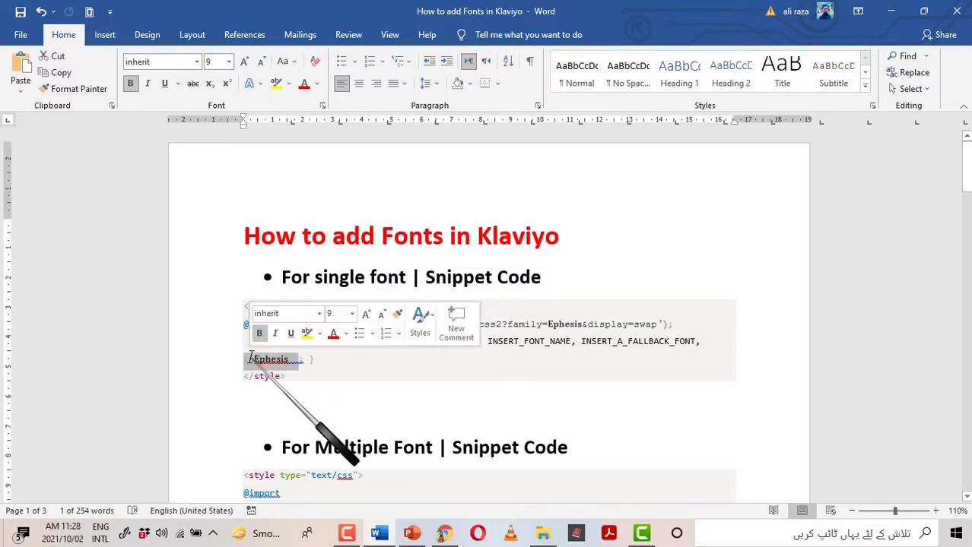
click(358, 374)
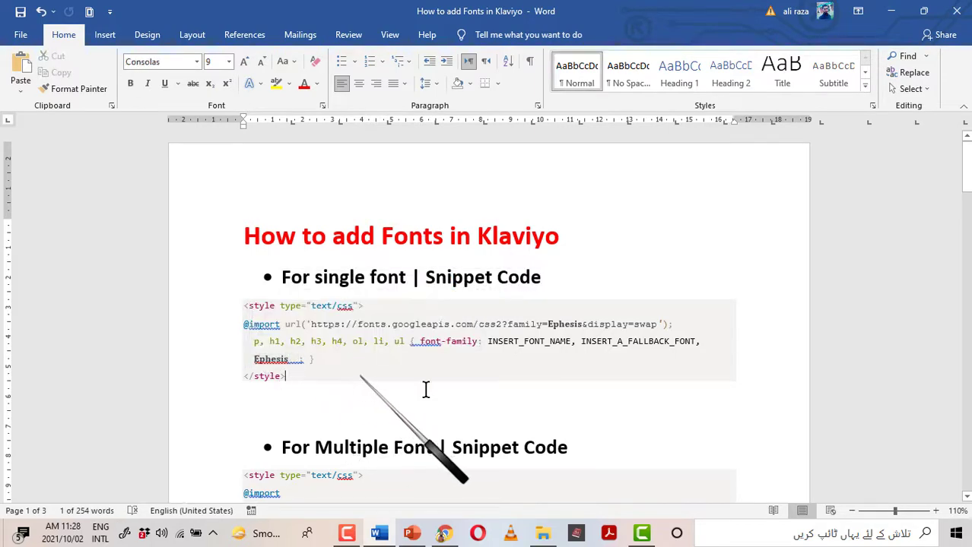
click(444, 533)
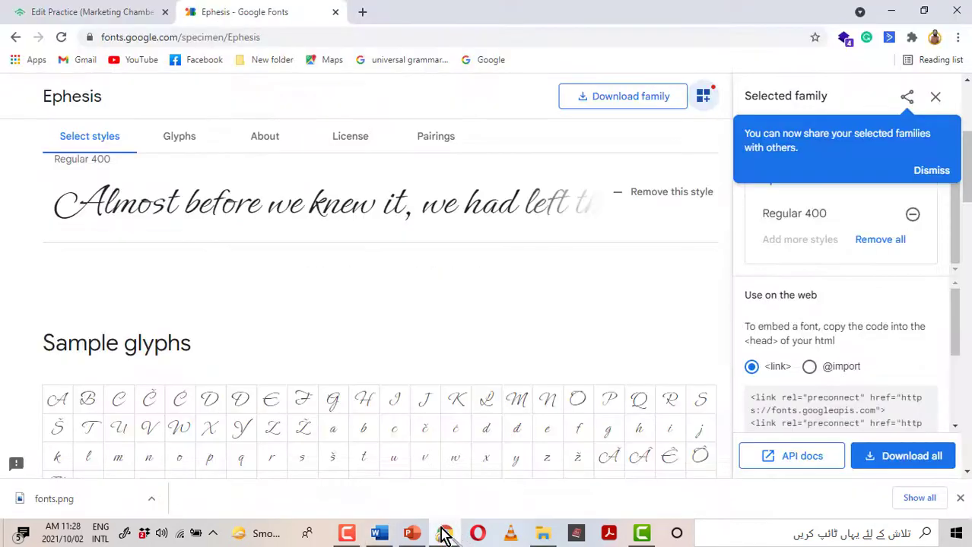
click(809, 367)
drag(957, 342, 958, 373)
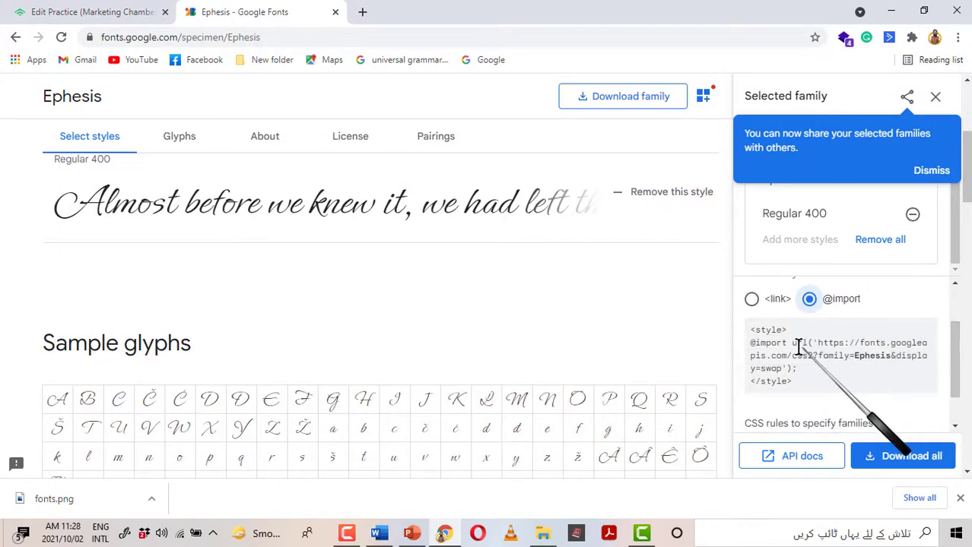
drag(781, 344, 779, 369)
key(ctrl+c)
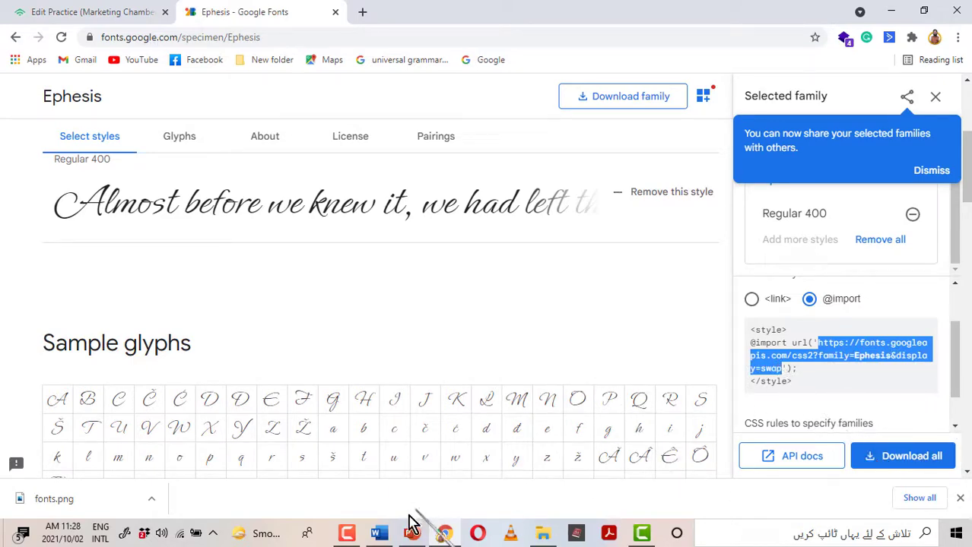
click(378, 533)
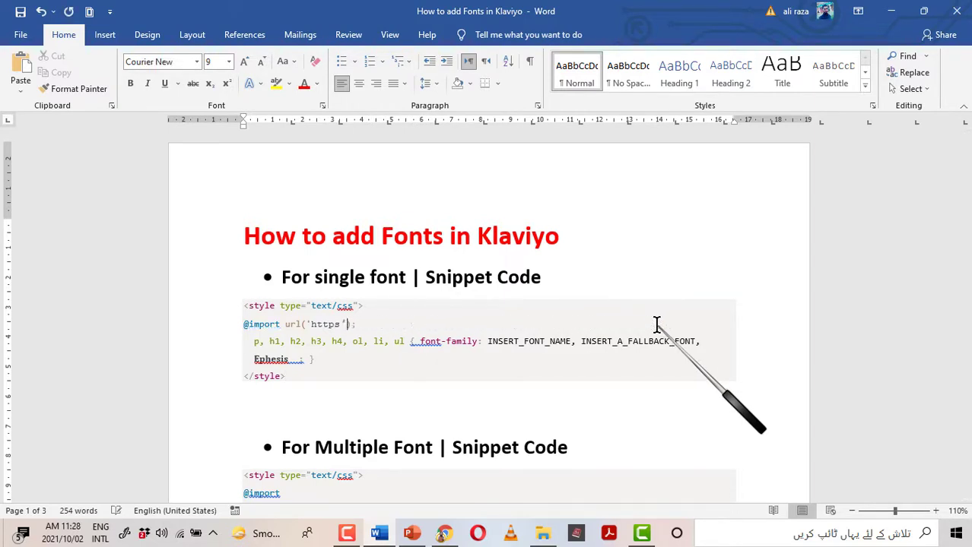
key(BackSpace)
key(BackSpace)
key(BackSpace)
key(ctrl+v)
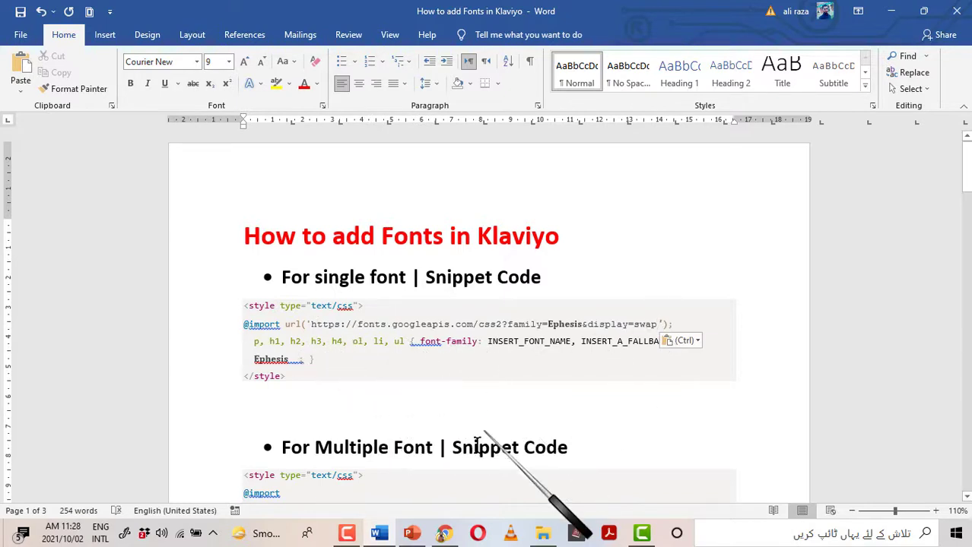
click(447, 537)
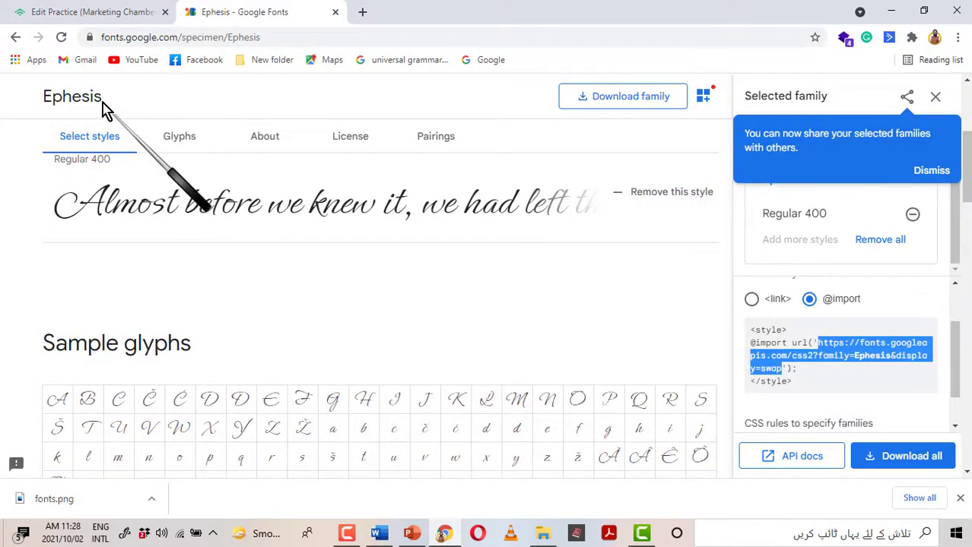
- Copy the Ephesis name from Google Fonts into the Word snippet's font-family line
drag(101, 101, 43, 102)
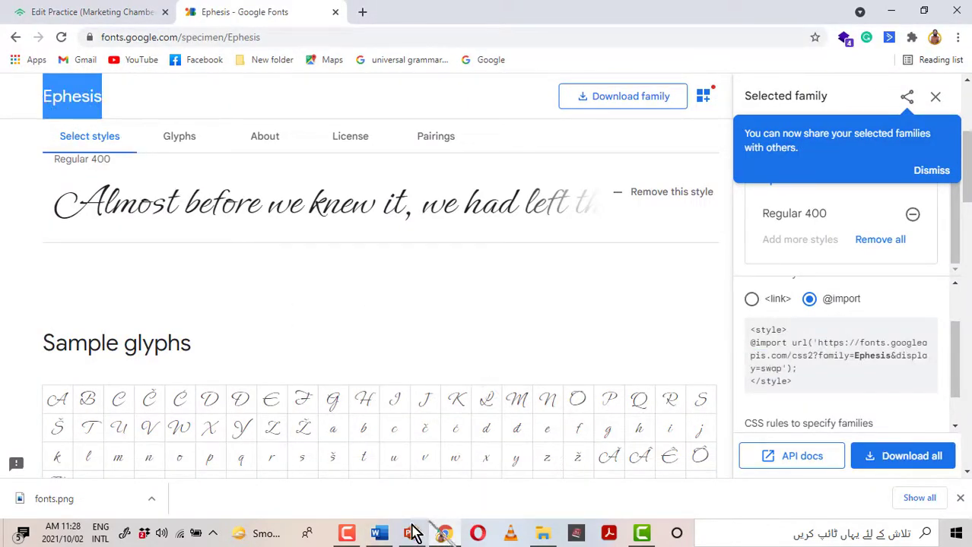
click(379, 534)
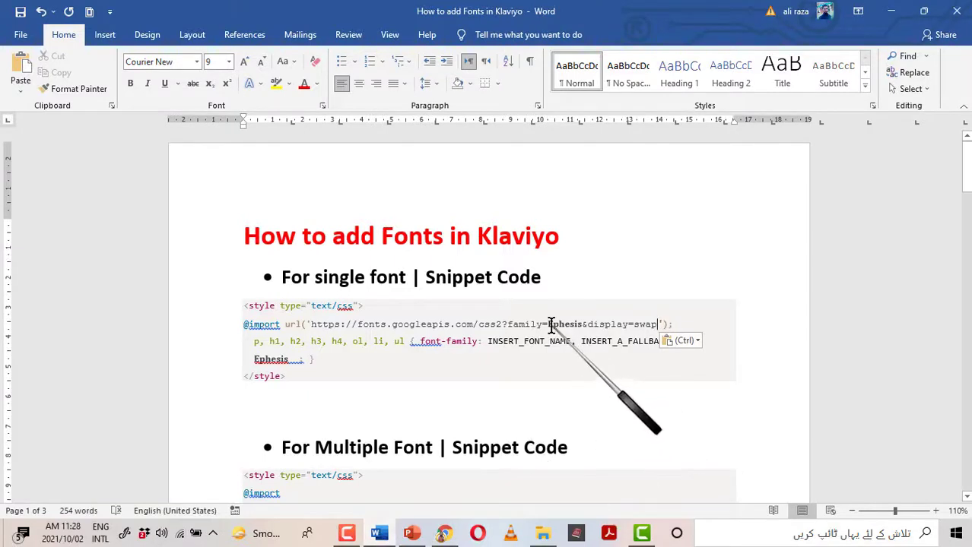
drag(548, 324, 582, 322)
key(ctrl+c)
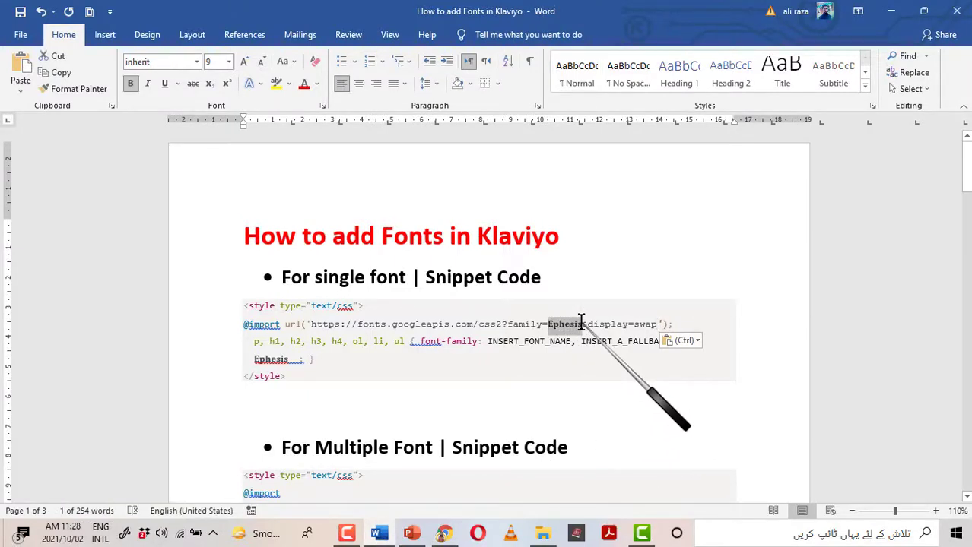
click(287, 359)
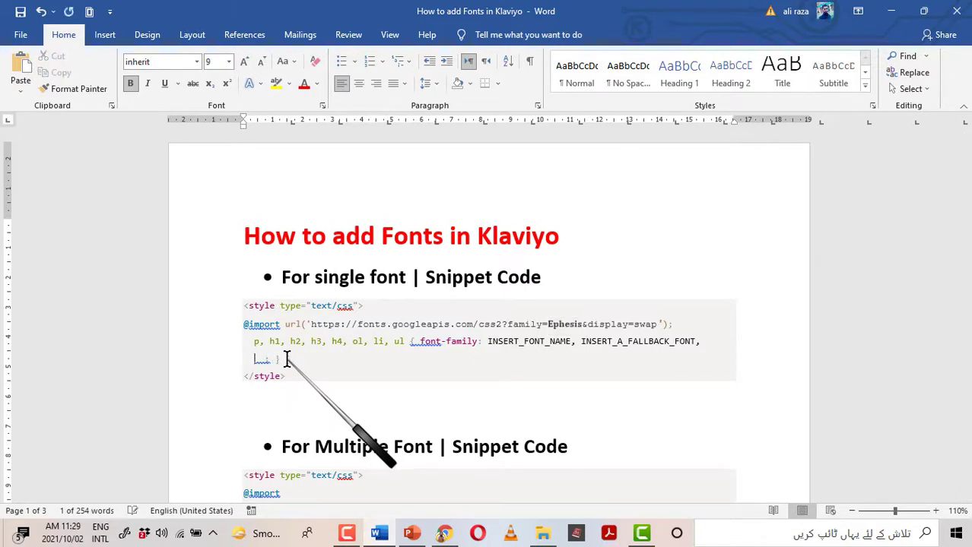
key(ctrl+v)
- Select the whole single-font code block in Word and return to the Klaviyo editor
click(428, 391)
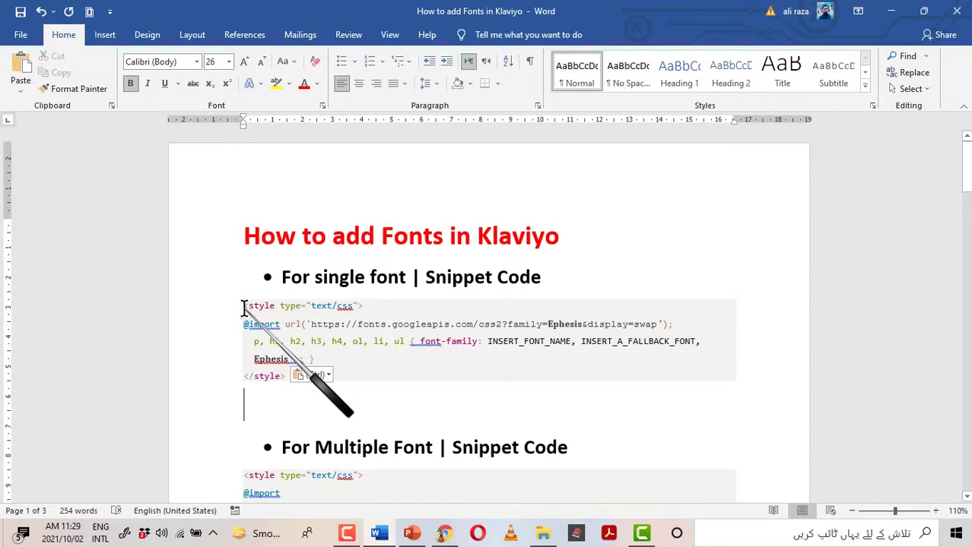
drag(243, 307, 319, 380)
key(ctrl+c)
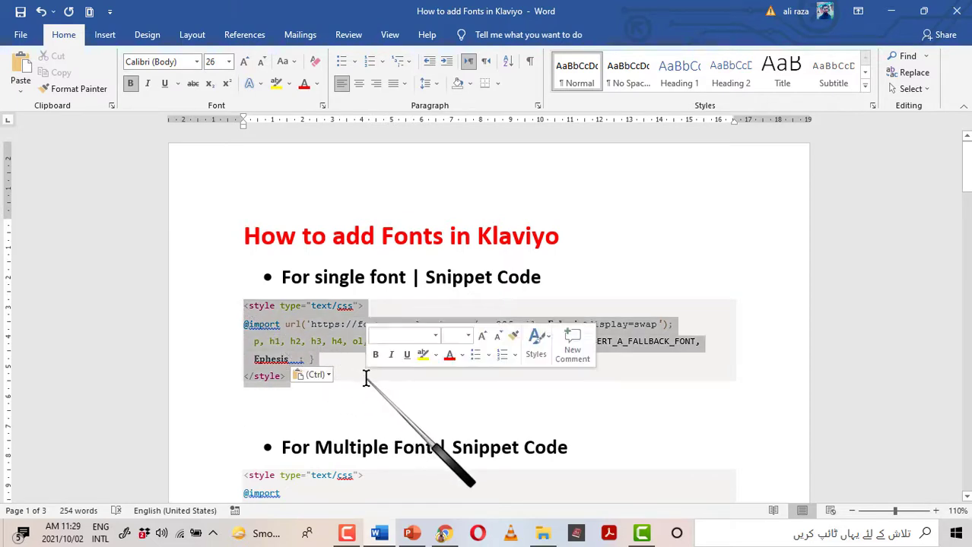
mouse_move(443, 534)
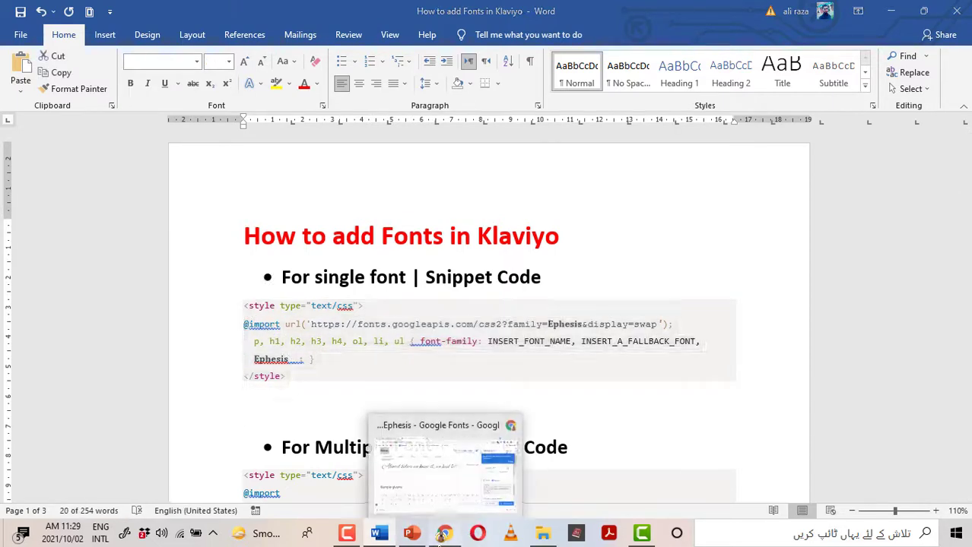
click(456, 464)
- Delete the 'Can't see this email' block and add a Text block at the top of the email
click(133, 9)
mouse_move(559, 174)
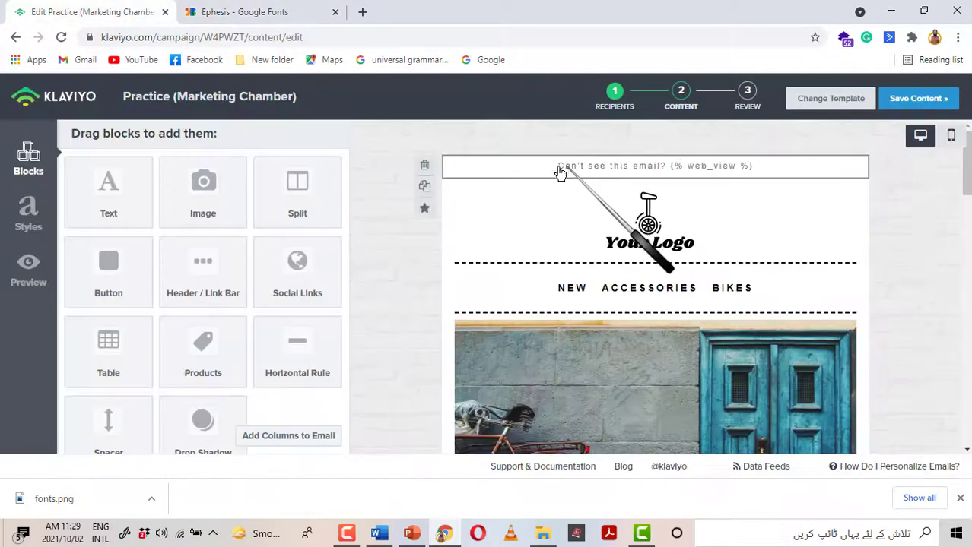
click(424, 166)
click(650, 220)
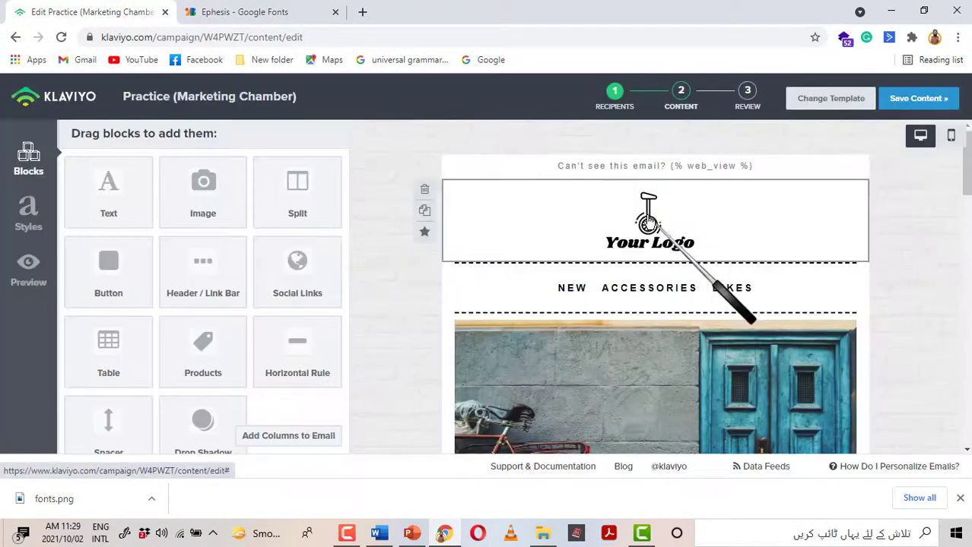
mouse_move(119, 189)
mouse_down()
mouse_move(671, 147)
mouse_move(682, 167)
mouse_up()
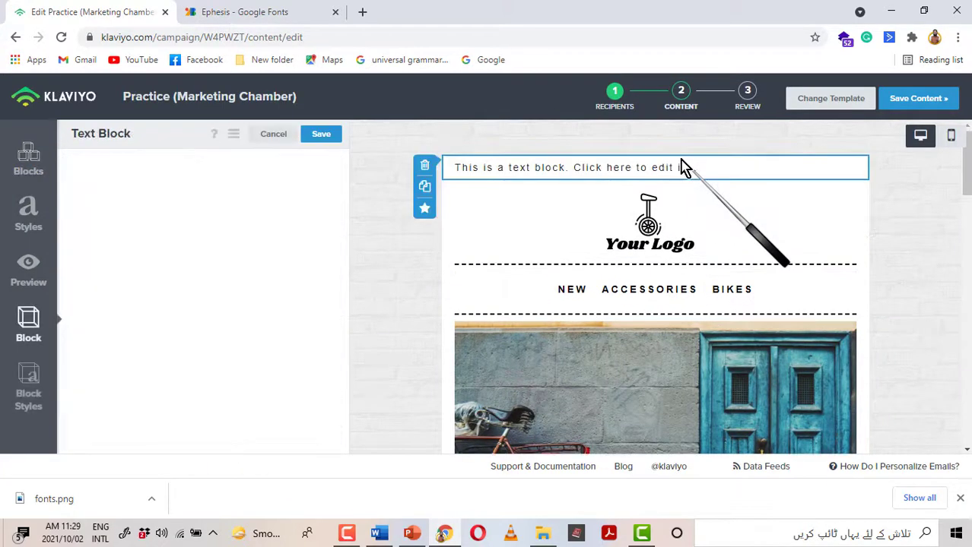
key(ctrl+a)
key(BackSpace)
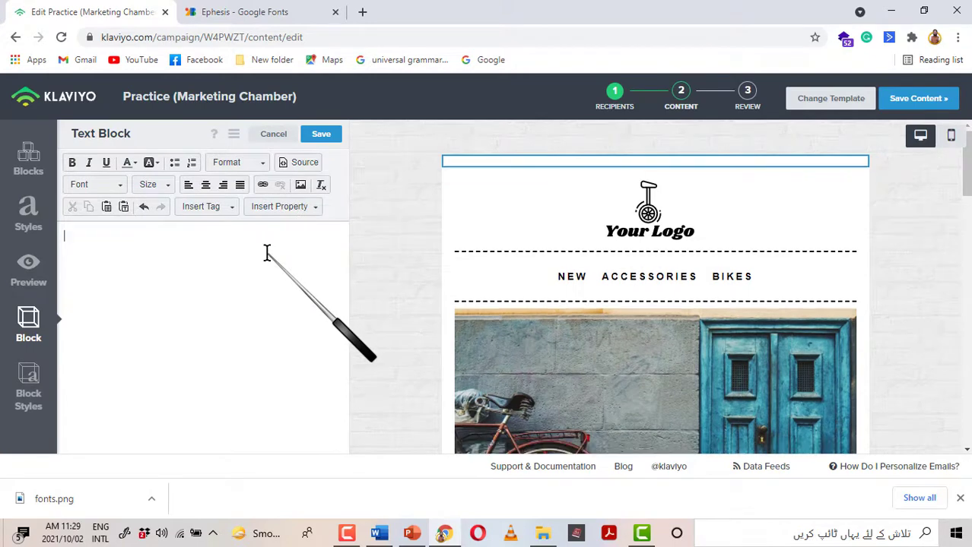
click(297, 164)
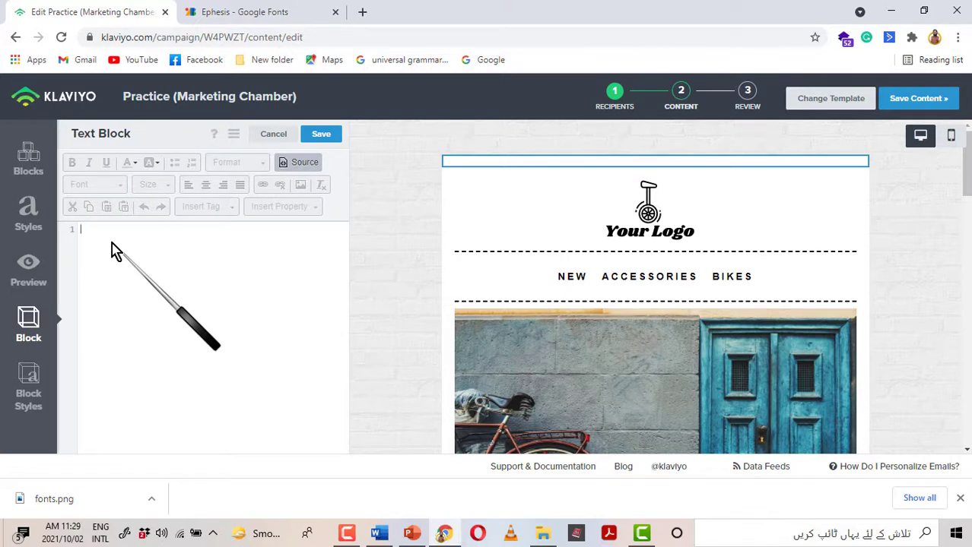
key(ctrl+v)
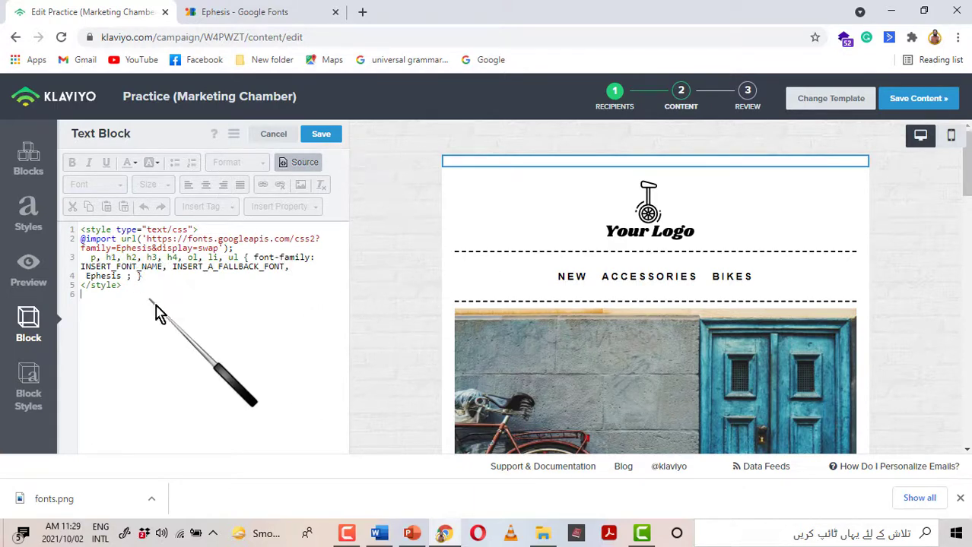
click(320, 135)
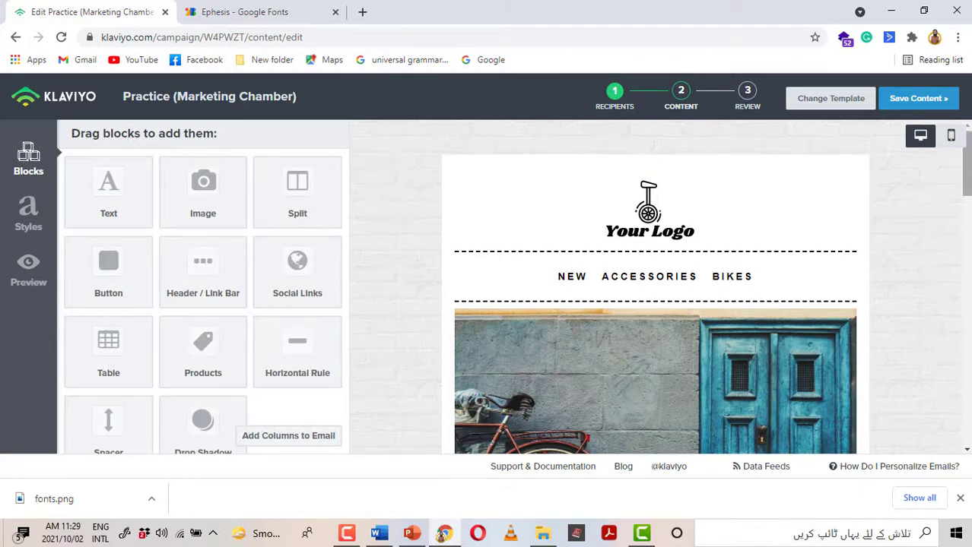
scroll(654, 289, down, 5)
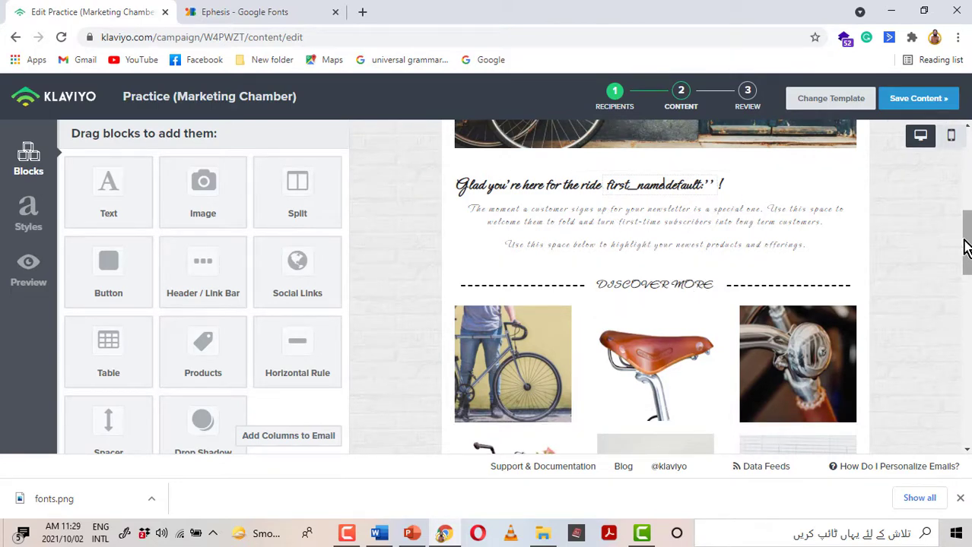
mouse_move(966, 247)
mouse_down()
mouse_move(966, 398)
mouse_move(965, 166)
mouse_move(965, 237)
mouse_up()
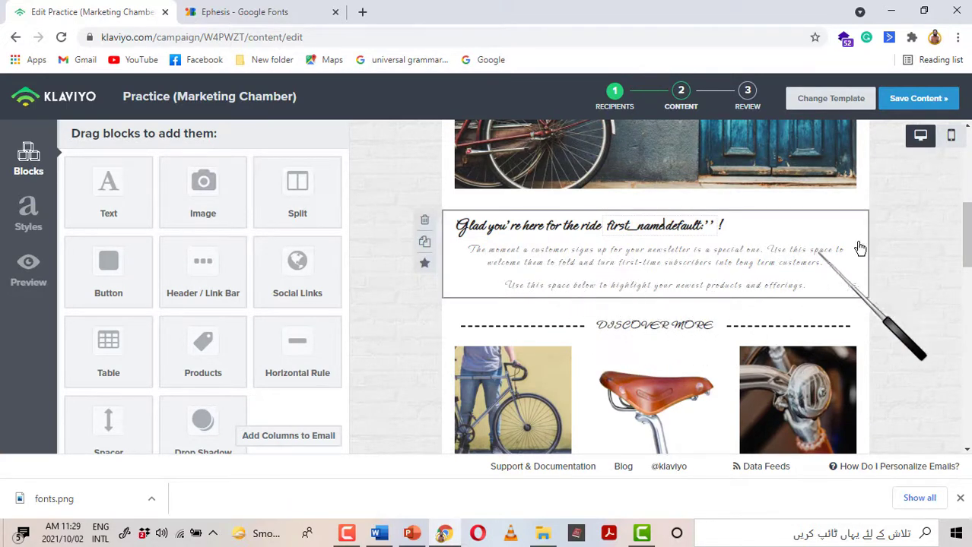
scroll(654, 289, up, 5)
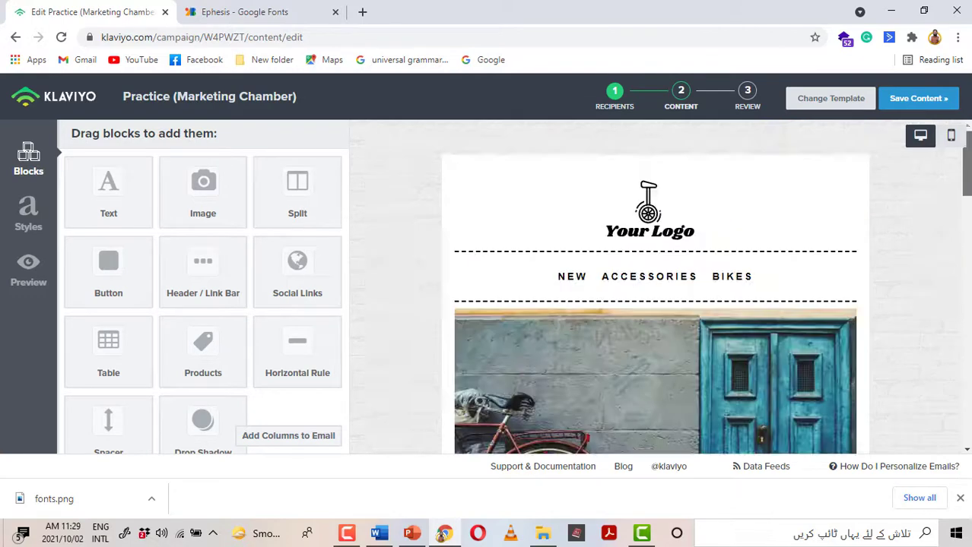
- In the top text block's source, drop 'p,' so Ephesis only targets h1–h4, ol, li, ul, then save
click(548, 166)
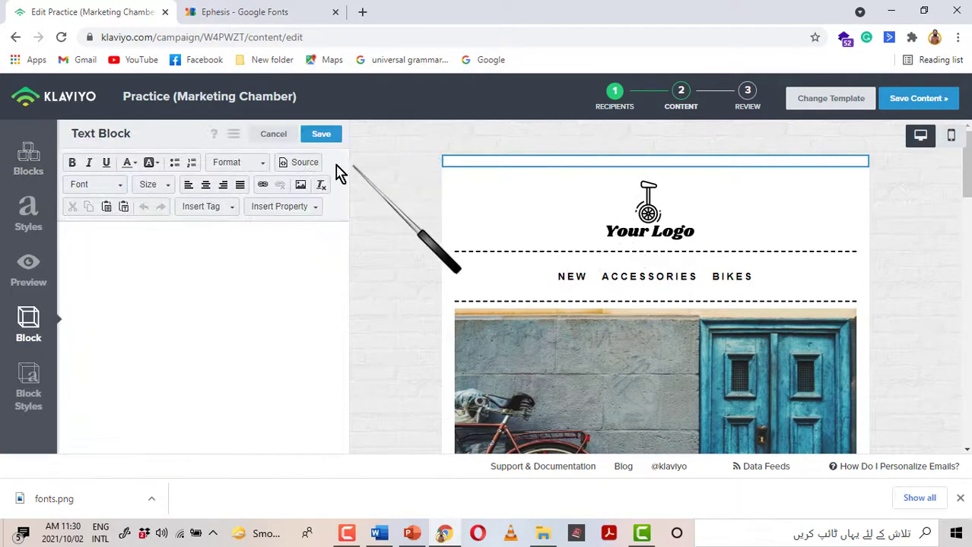
click(302, 169)
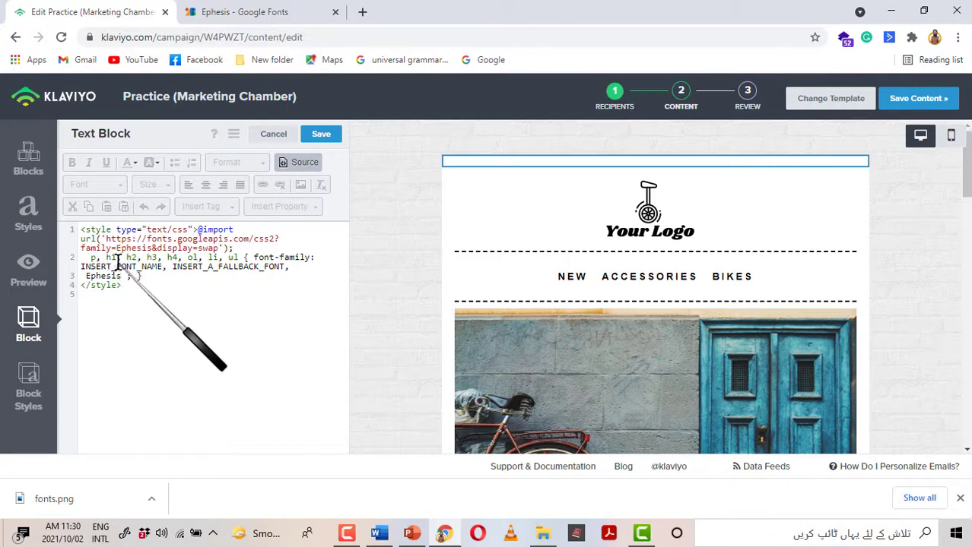
drag(89, 257, 236, 257)
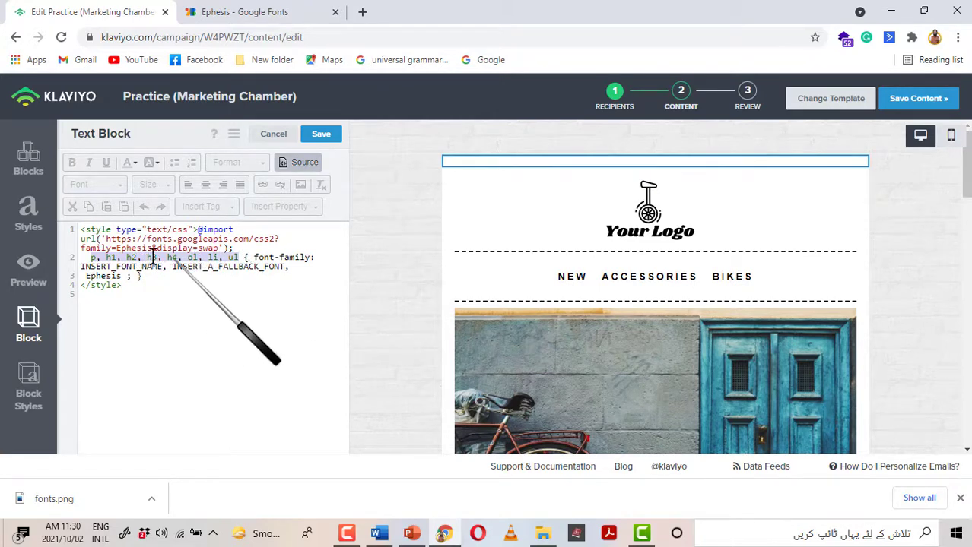
click(110, 257)
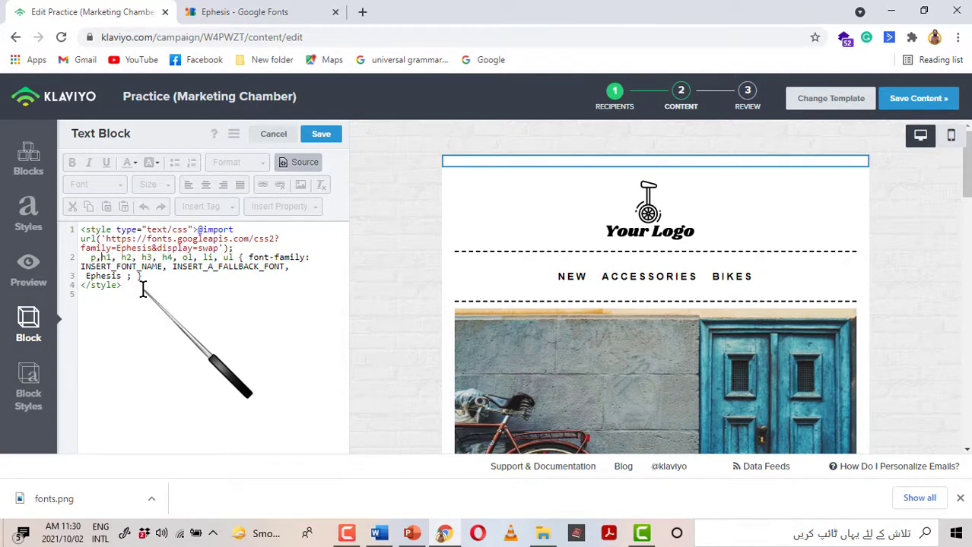
click(320, 137)
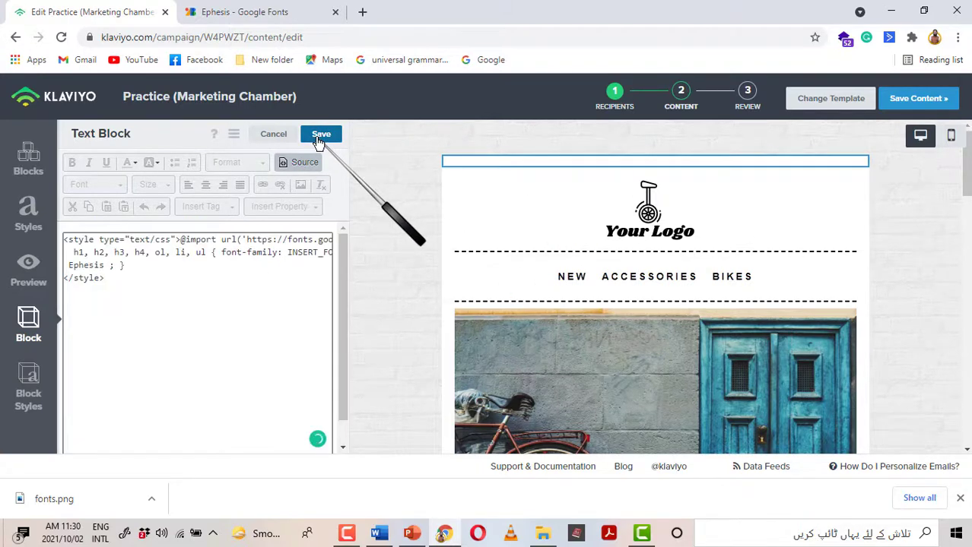
- Check the text block in the preview, then choose Change Template for the Practice campaign
scroll(619, 257, down, 5)
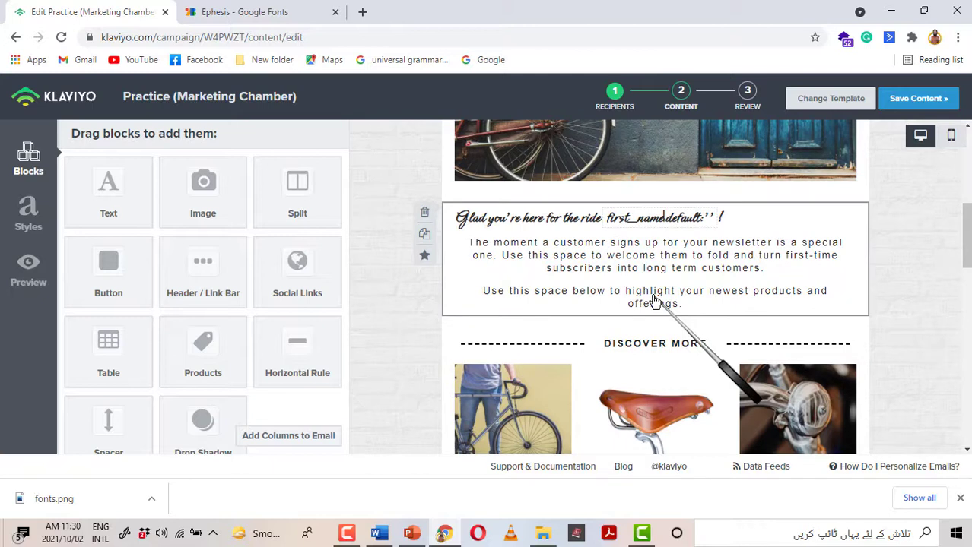
click(812, 102)
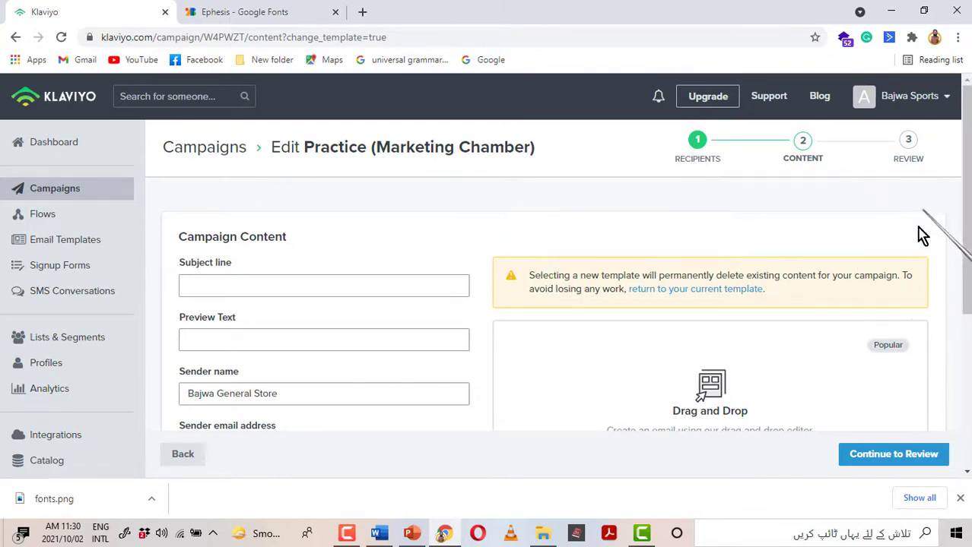
- Pick the Drag and Drop editor with the I See Unicycle template, then return to the Ephesis Google Fonts tab
scroll(667, 202, down, 2)
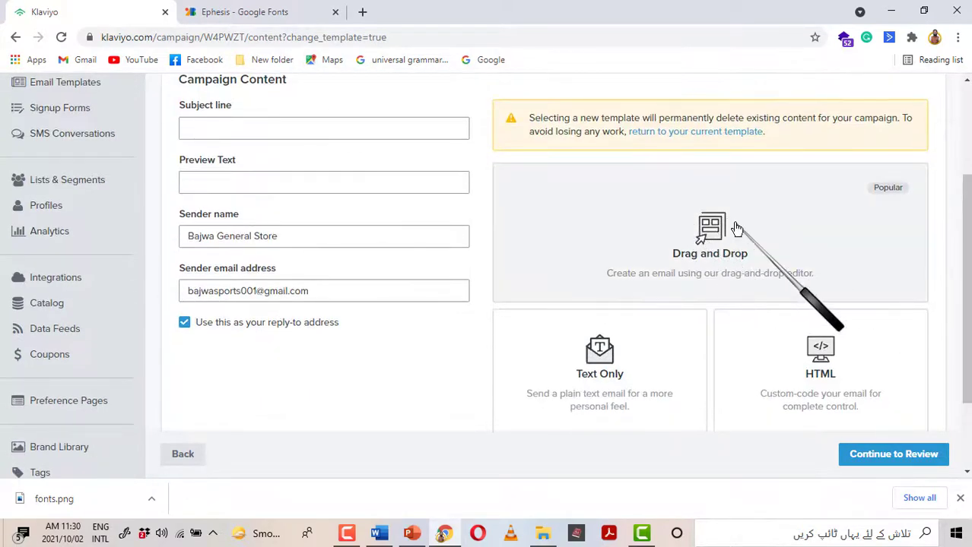
click(736, 229)
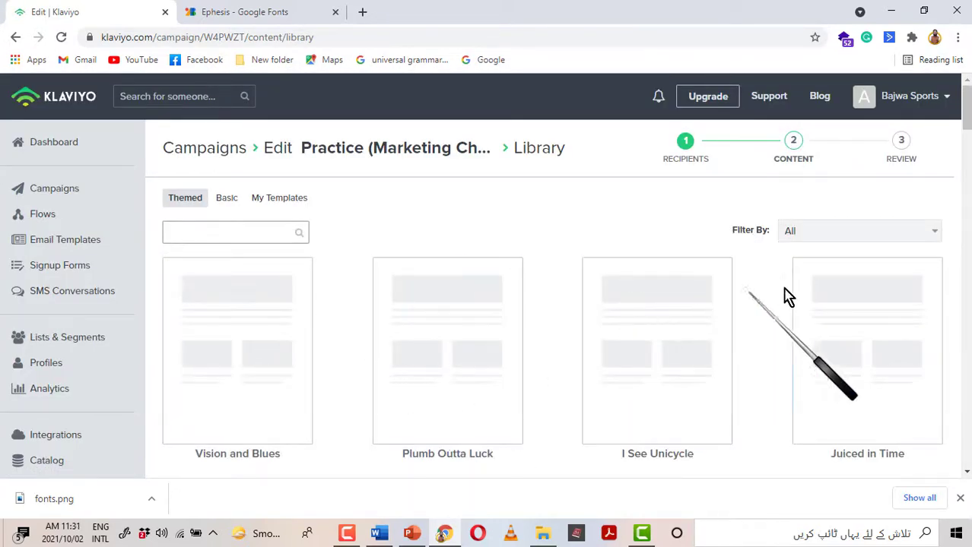
scroll(965, 106, down, 1)
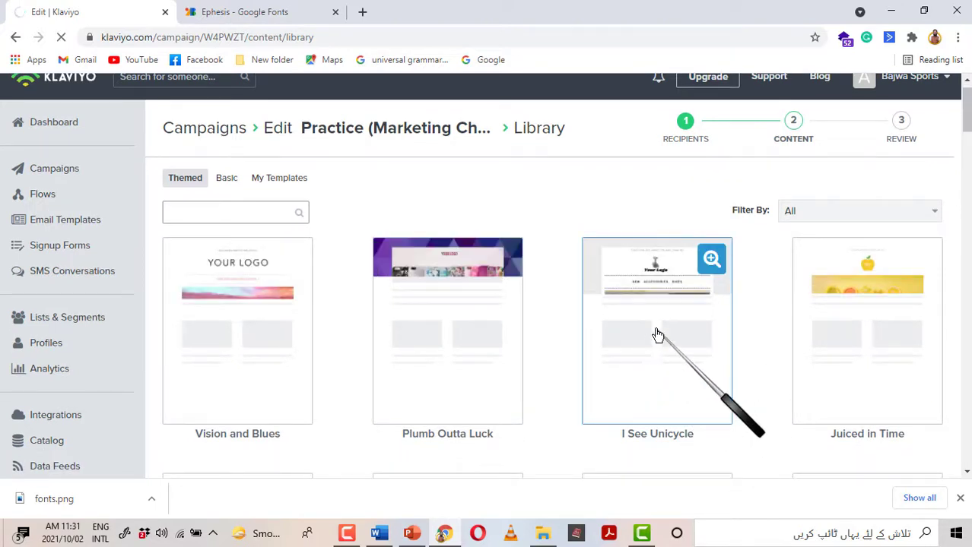
click(299, 9)
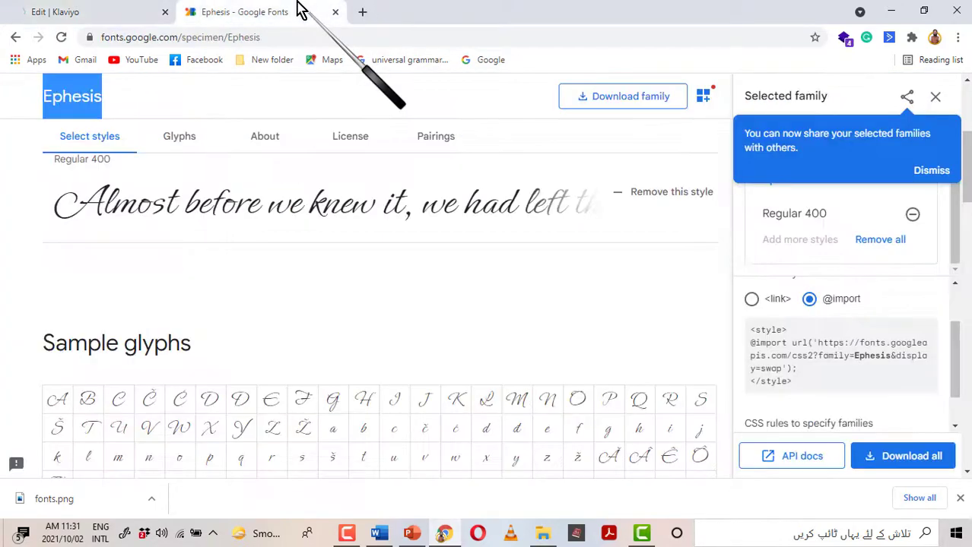
- Close the Ephesis Google Fonts tab and look over the fresh I See Unicycle email
click(334, 13)
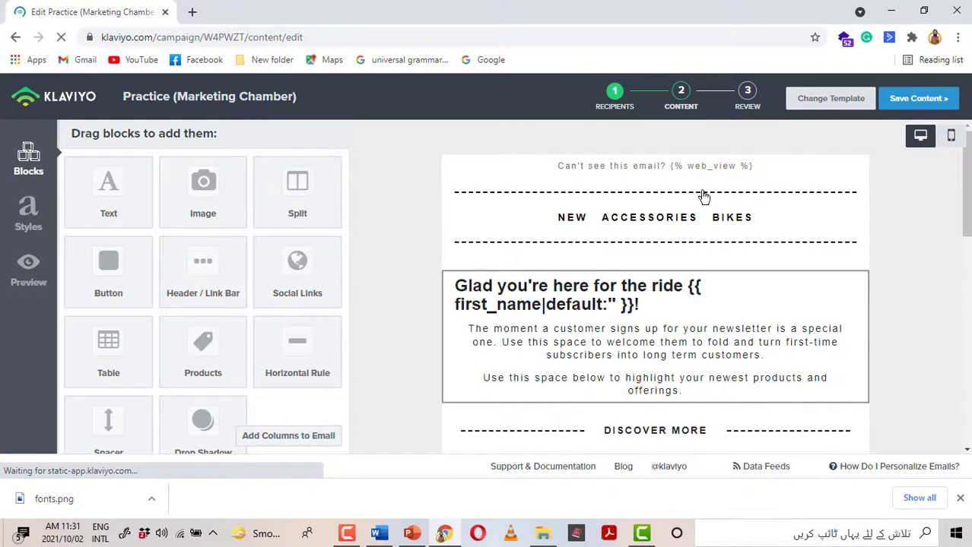
scroll(960, 196, down, 5)
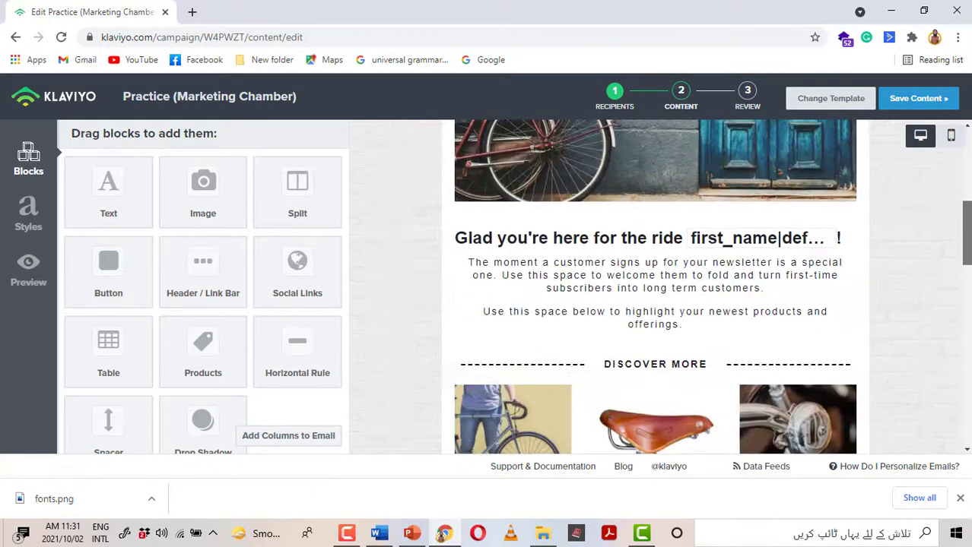
scroll(655, 287, down, 8)
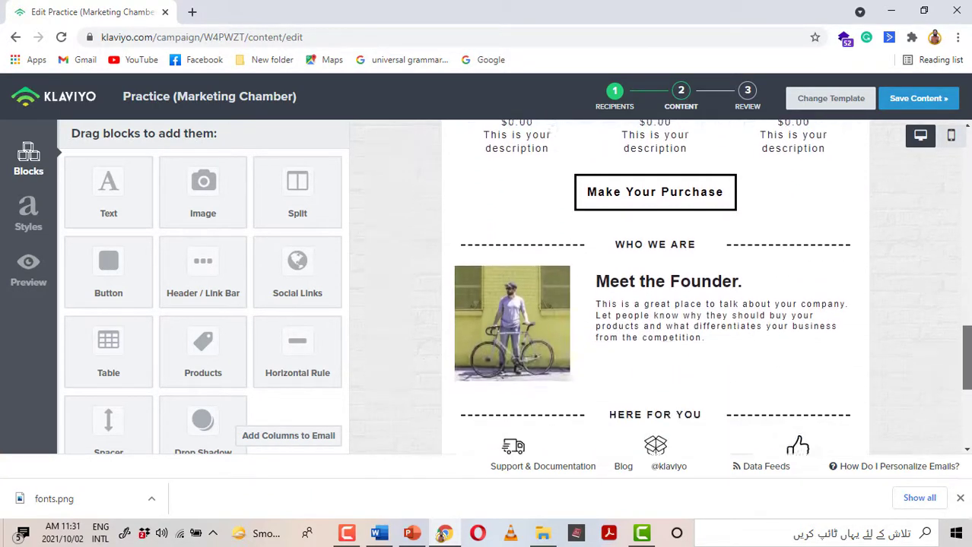
scroll(655, 287, up, 10)
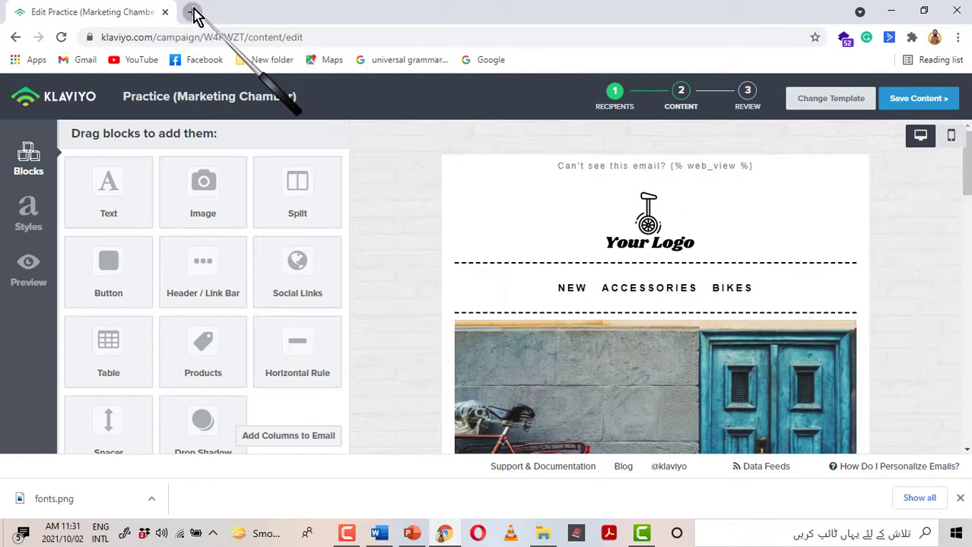
- In a new tab, search Google for 'google fonts' to reach fonts.google.com
click(194, 13)
click(489, 62)
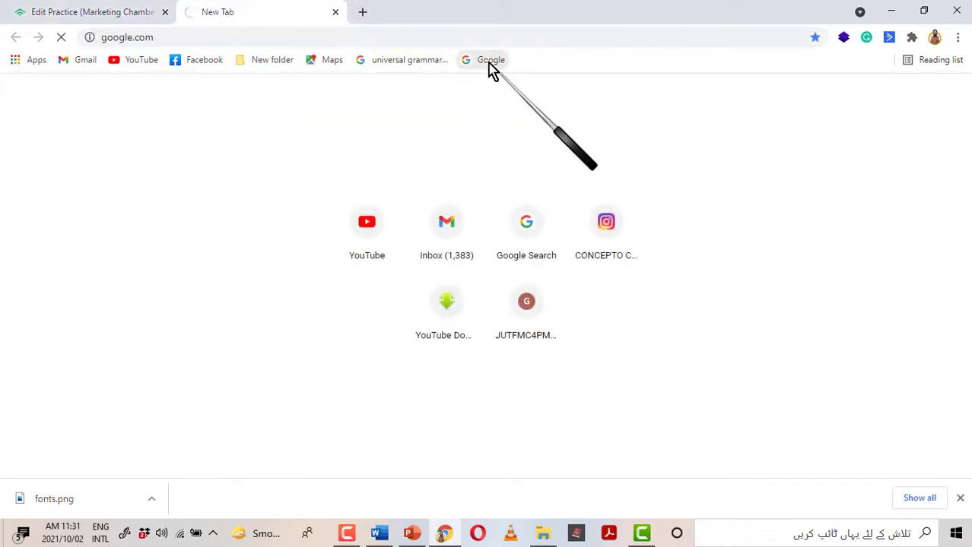
text(google fonts)
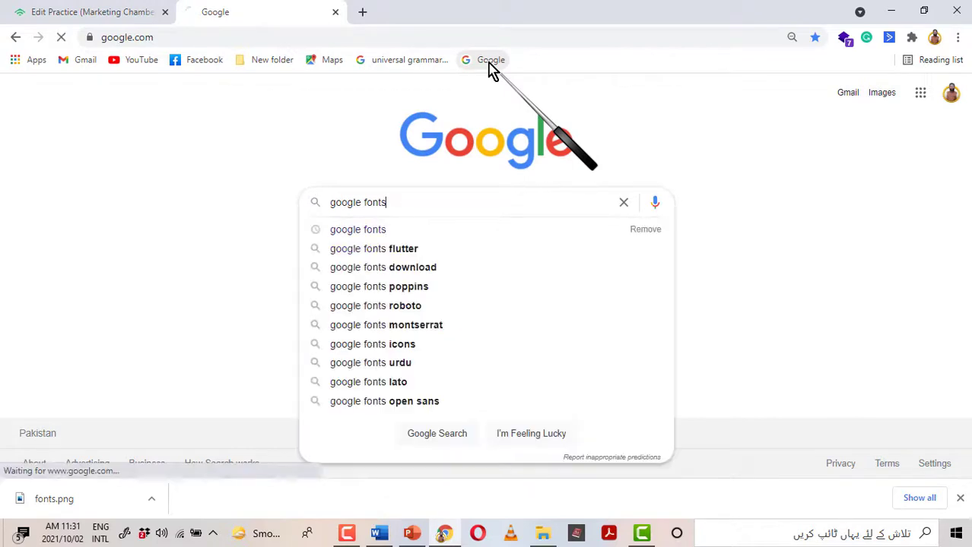
key(Return)
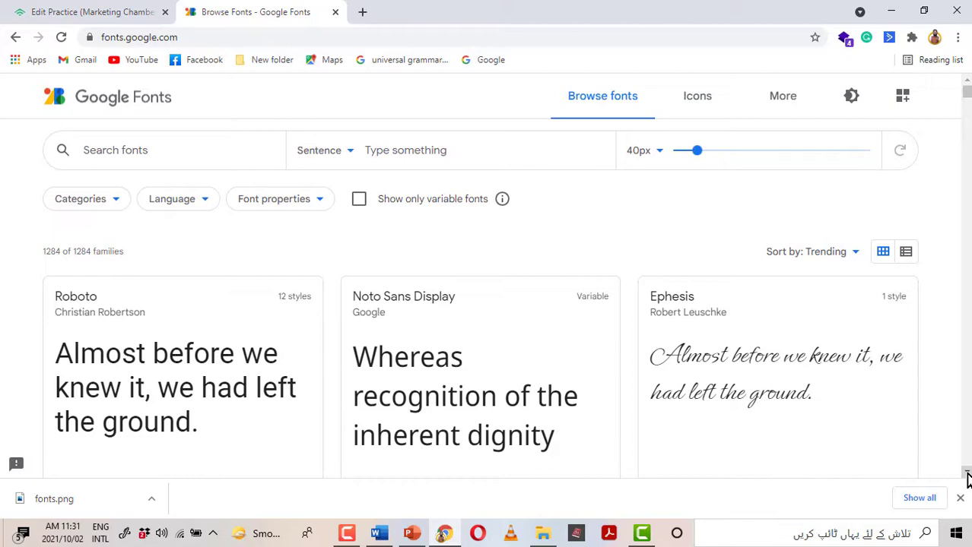
- Add Oswald's Semi-bold 600 style to the selected families
scroll(967, 478, down, 5)
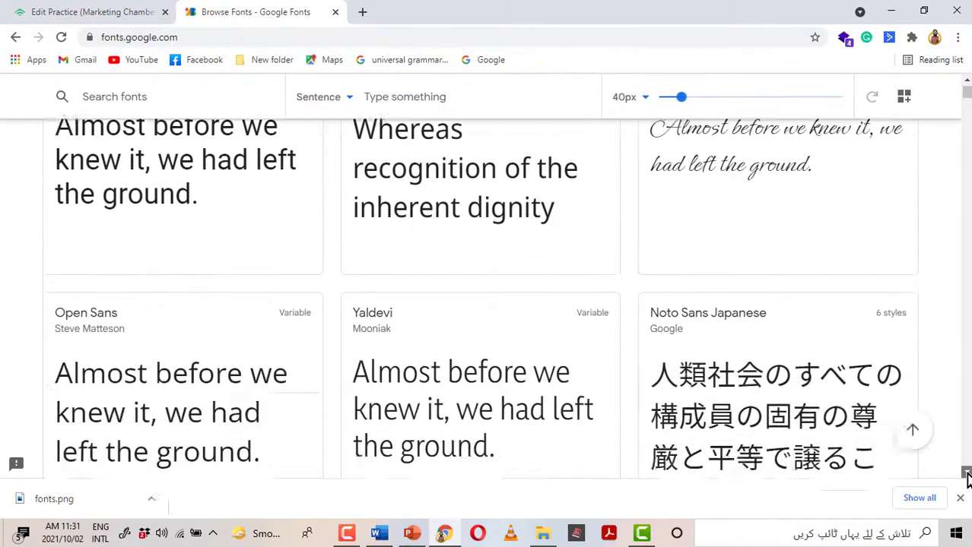
scroll(967, 478, down, 7)
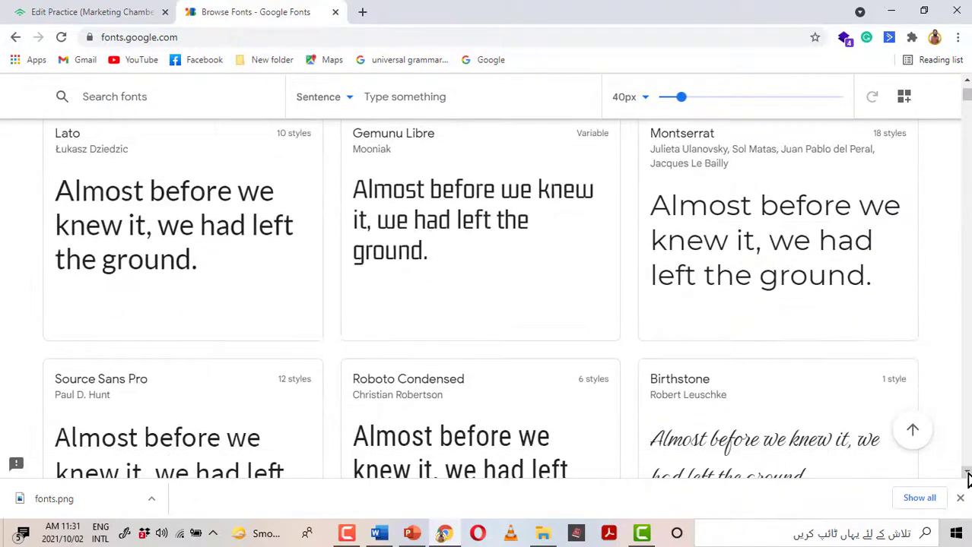
scroll(968, 477, down, 3)
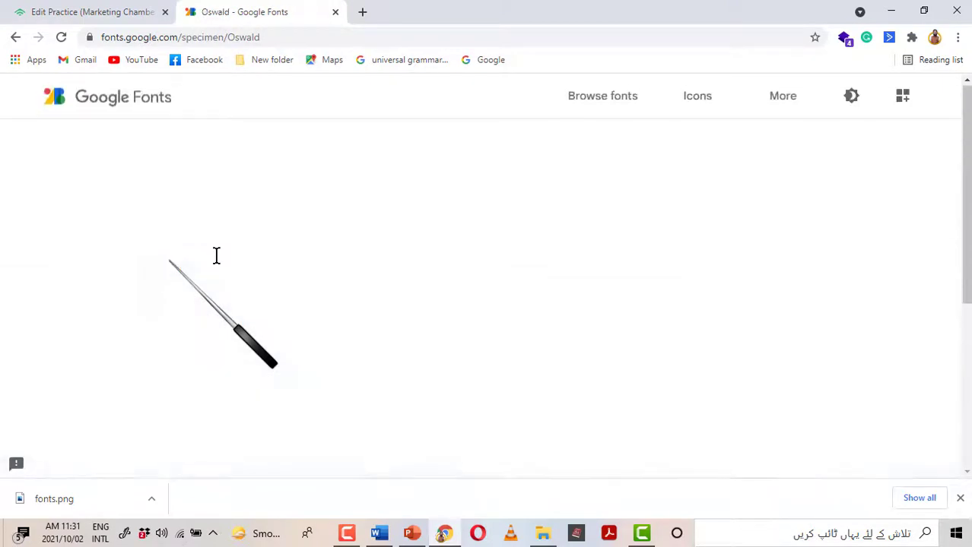
scroll(831, 321, down, 7)
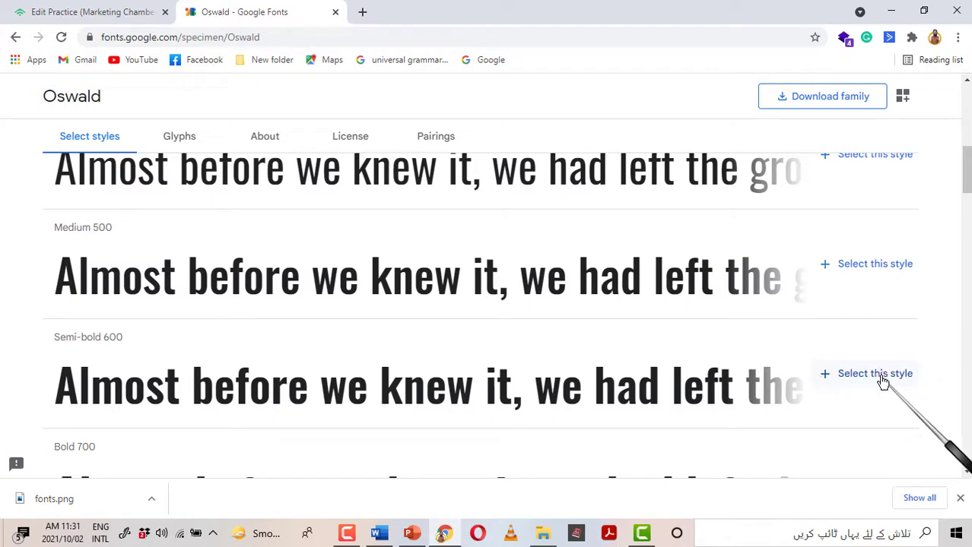
click(874, 374)
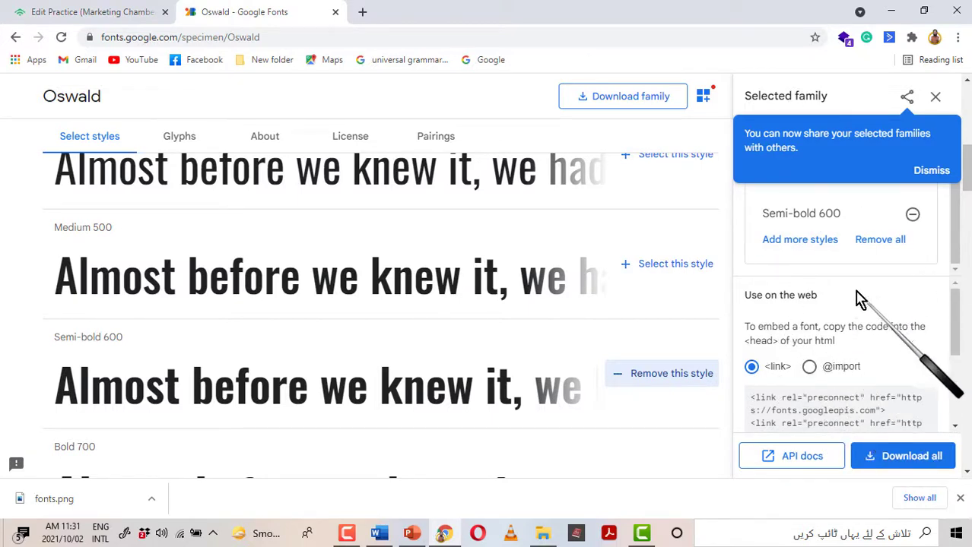
- Close the selected family panel and browse the font catalogue to the Explora card
click(935, 96)
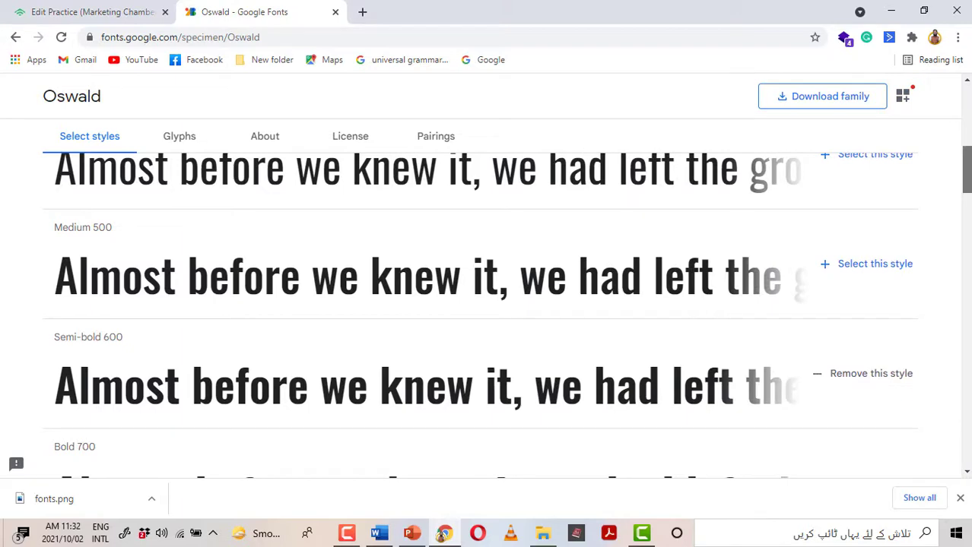
scroll(487, 304, up, 5)
click(13, 37)
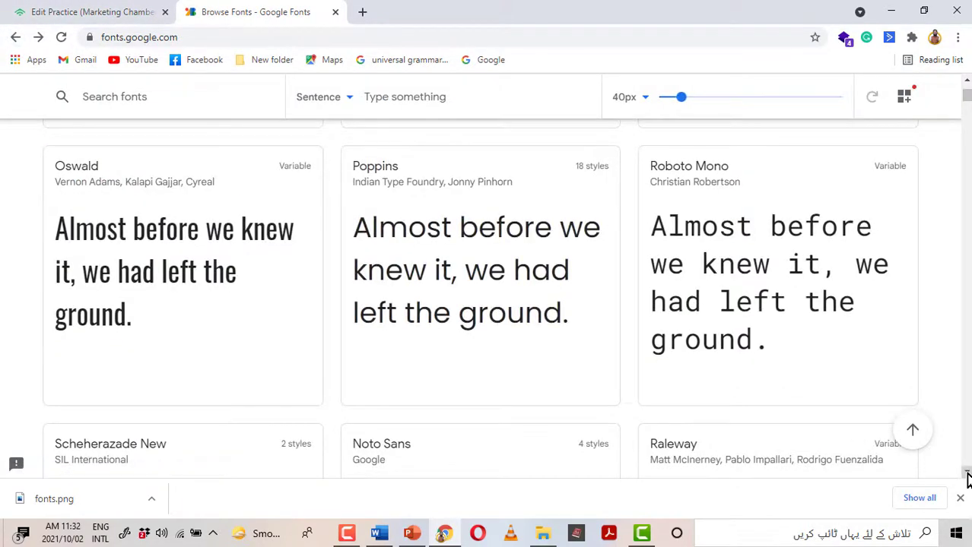
scroll(967, 477, down, 4)
scroll(967, 478, down, 2)
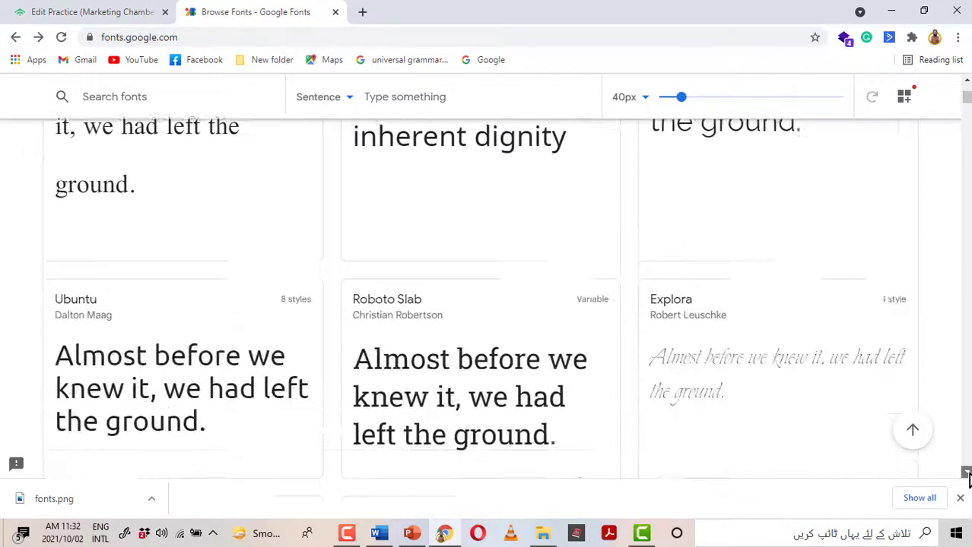
scroll(967, 478, down, 4)
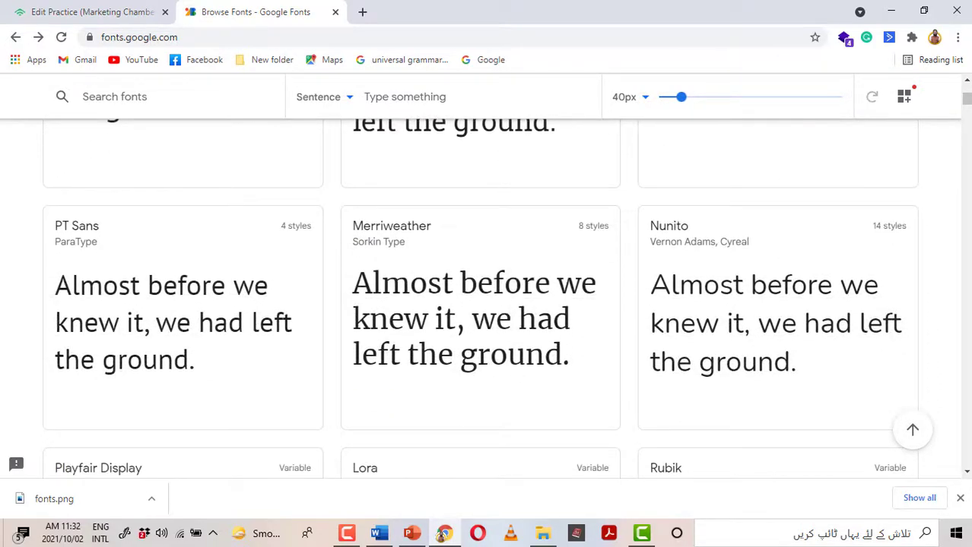
scroll(967, 85, up, 2)
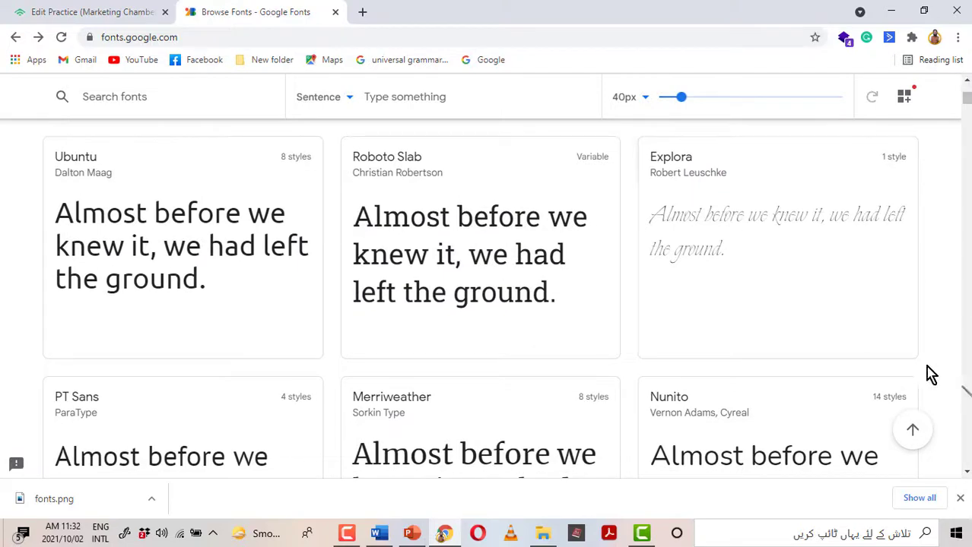
- Add Explora's Regular 400 style to the selected families
click(718, 223)
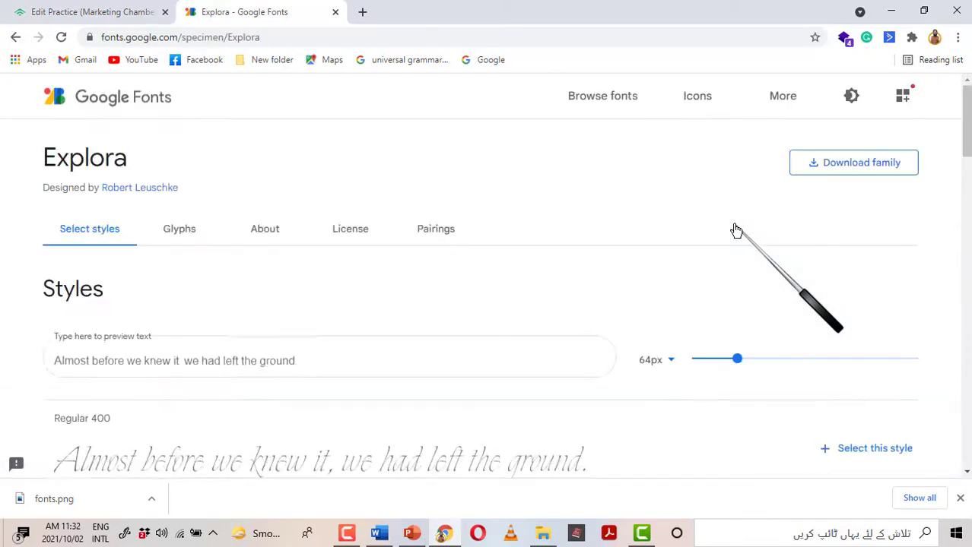
drag(965, 122, 966, 156)
click(855, 263)
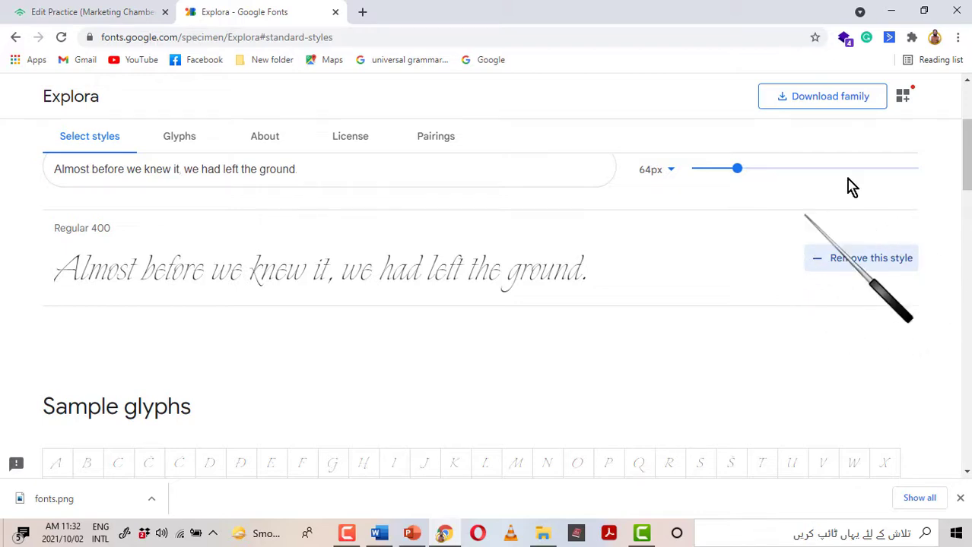
click(903, 98)
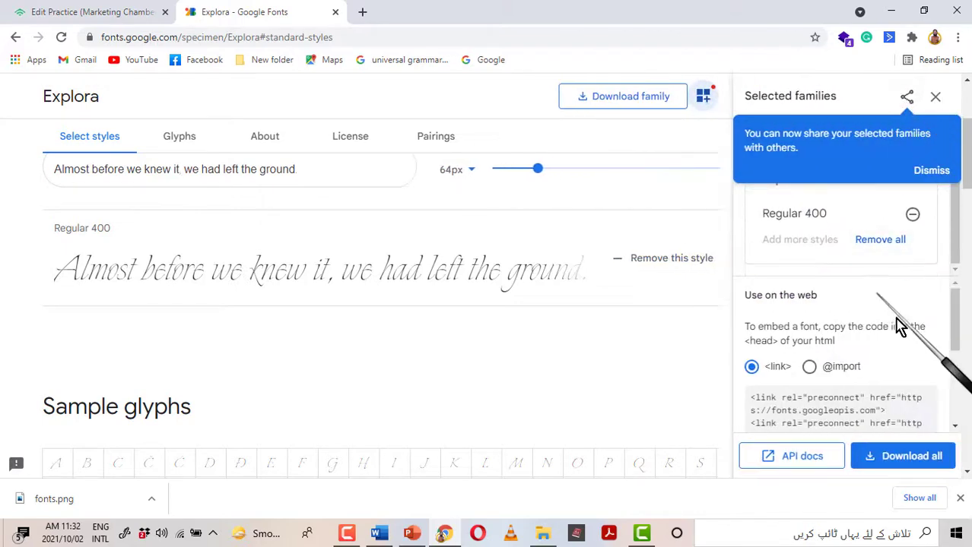
click(809, 368)
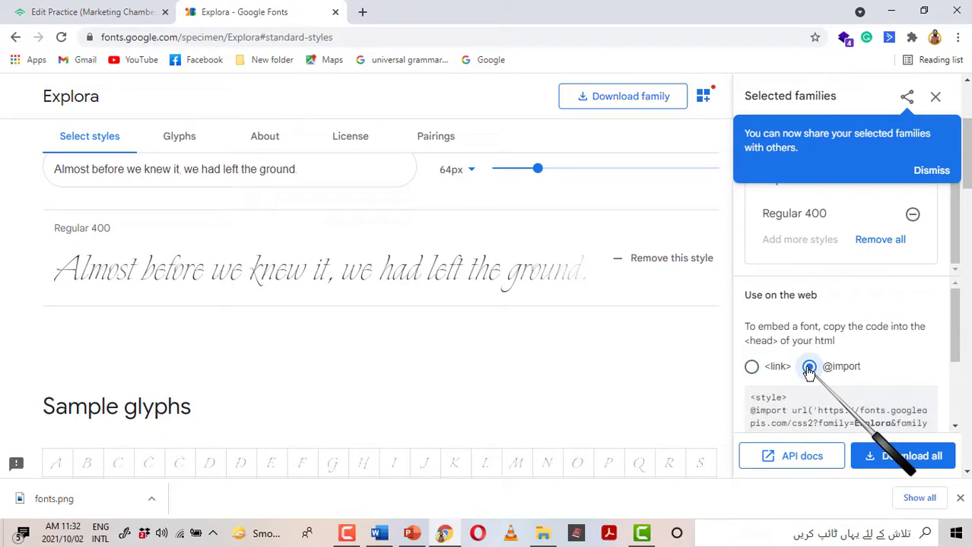
click(379, 534)
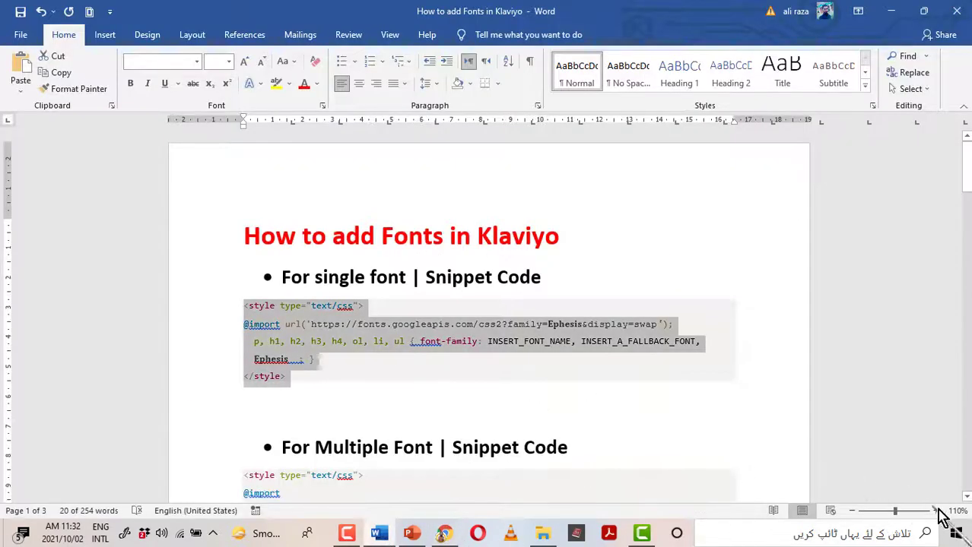
- Scroll the Word guide down to the 'For Multiple Font' snippet
scroll(486, 320, down, 2)
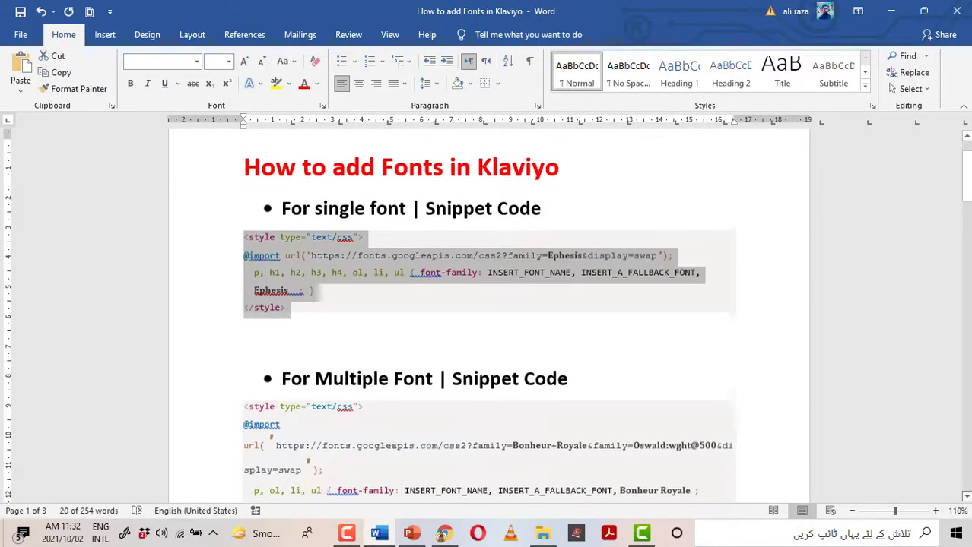
scroll(487, 315, down, 4)
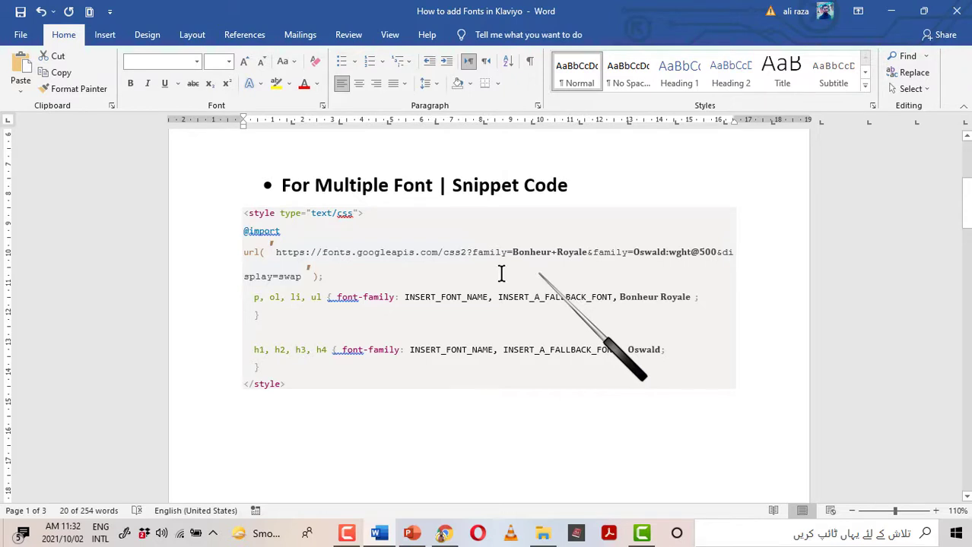
click(442, 533)
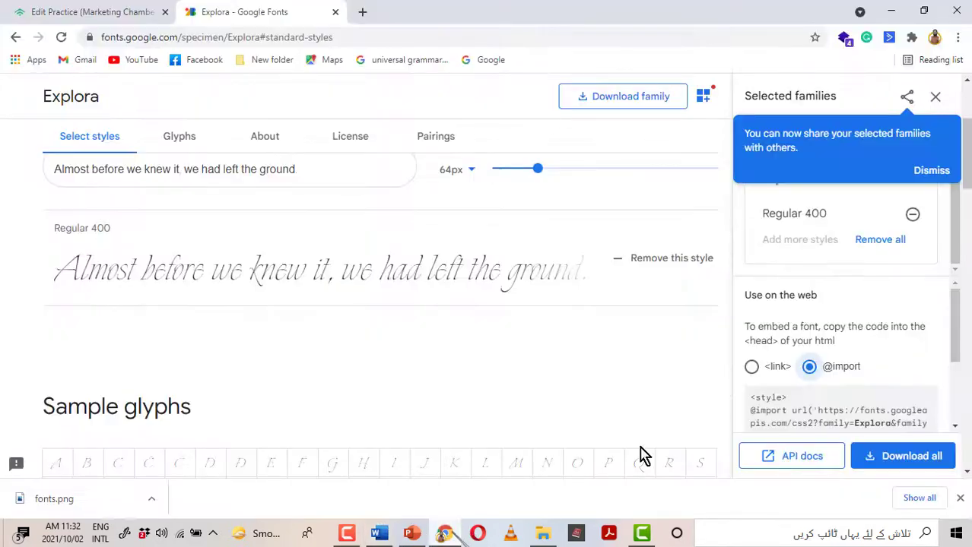
drag(960, 344, 960, 380)
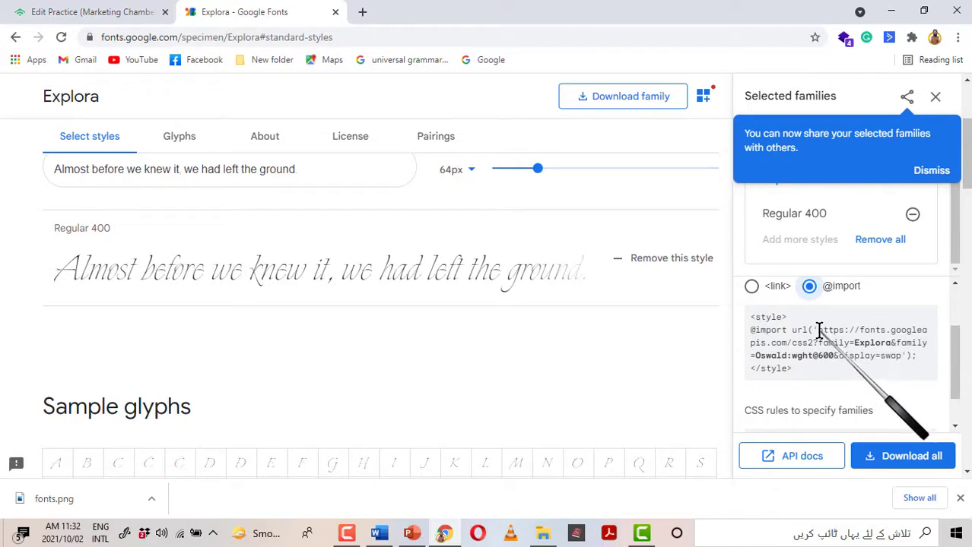
drag(819, 331, 904, 357)
key(ctrl+c)
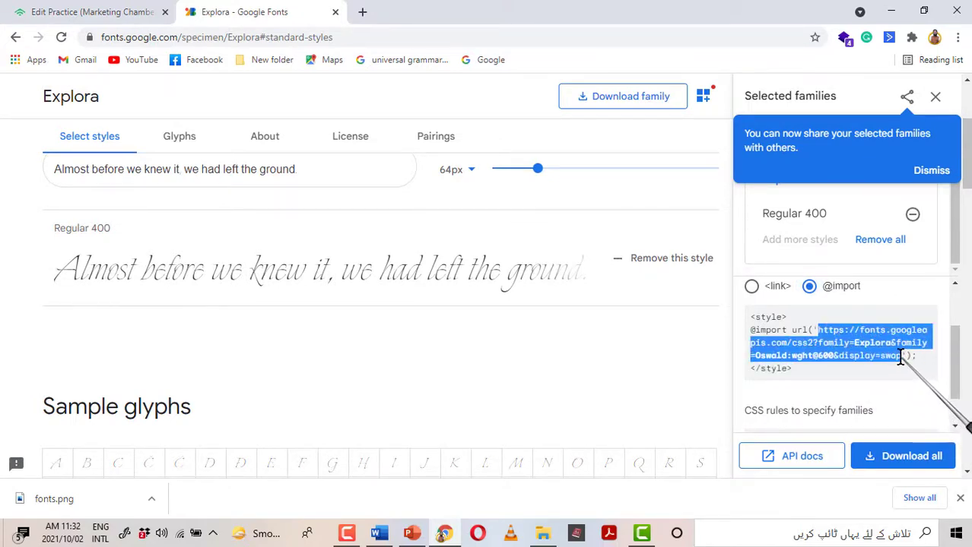
click(378, 534)
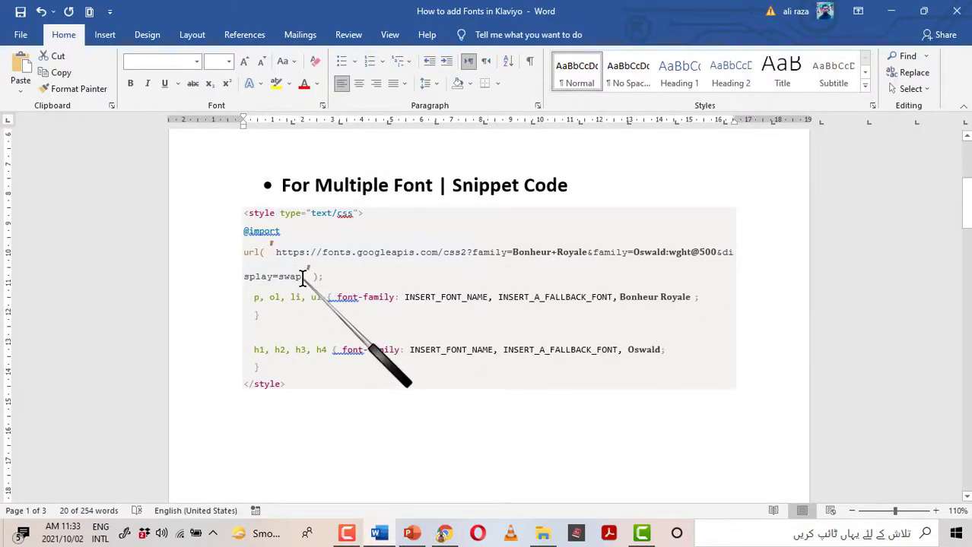
- Replace the snippet's Bonheur Royale and Oswald URL with the copied Explora and Oswald URL
click(303, 278)
key(BackSpace)
key(BackSpace)
key(BackSpace)
key(BackSpace)
key(BackSpace)
key(BackSpace)
key(BackSpace)
key(BackSpace)
key(BackSpace)
key(BackSpace)
key(BackSpace)
key(BackSpace)
key(BackSpace)
key(BackSpace)
key(BackSpace)
key(BackSpace)
key(BackSpace)
key(BackSpace)
key(BackSpace)
key(BackSpace)
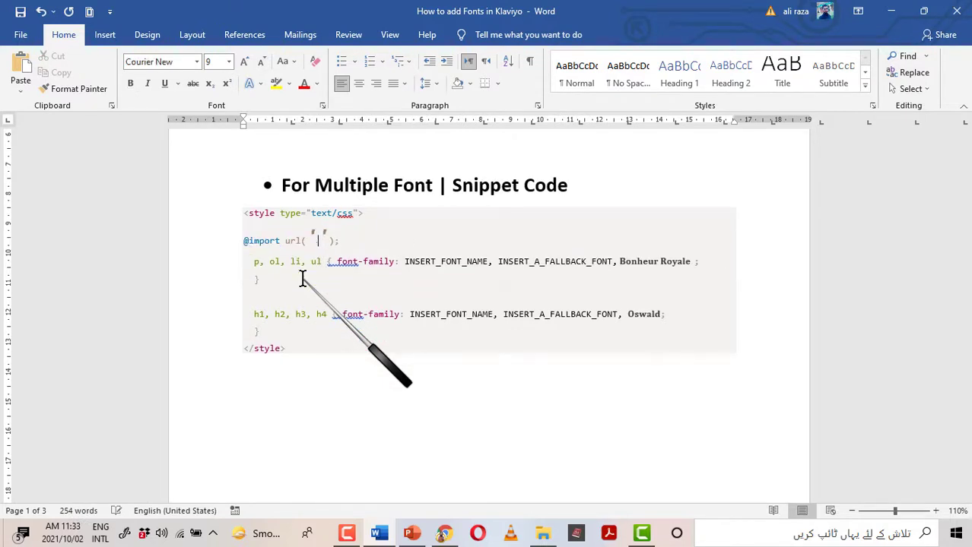
key(ctrl+v)
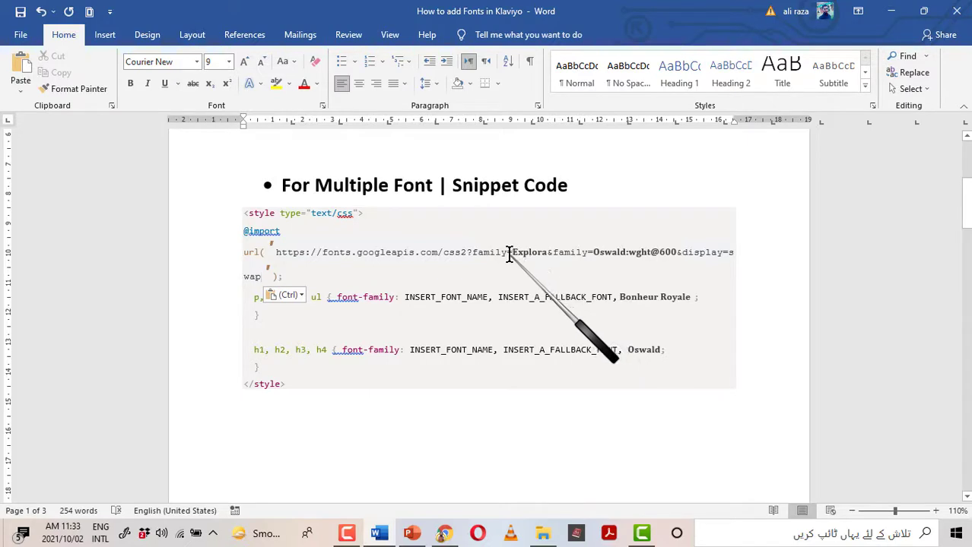
- Make Oswald the paragraph and list font and Explora the heading font, then select the code block
double_click(609, 252)
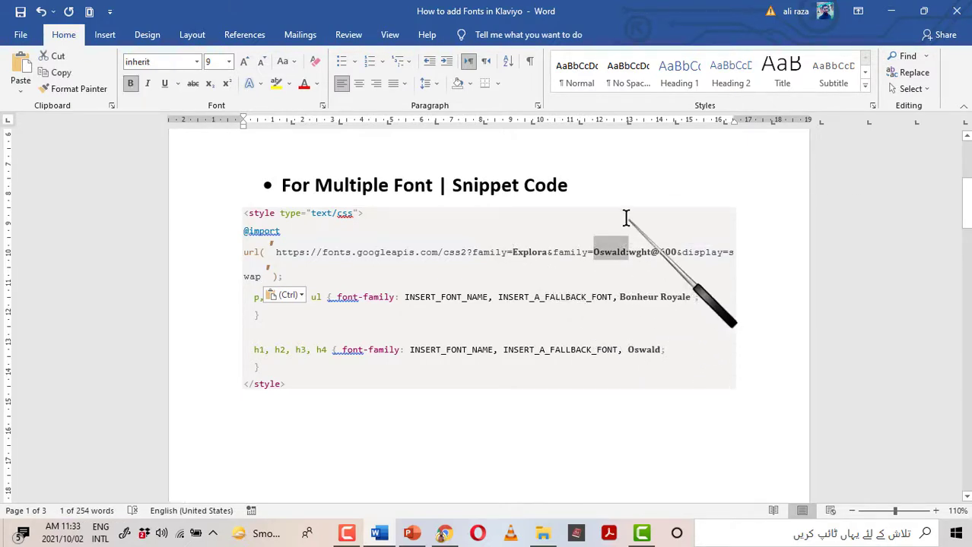
click(625, 252)
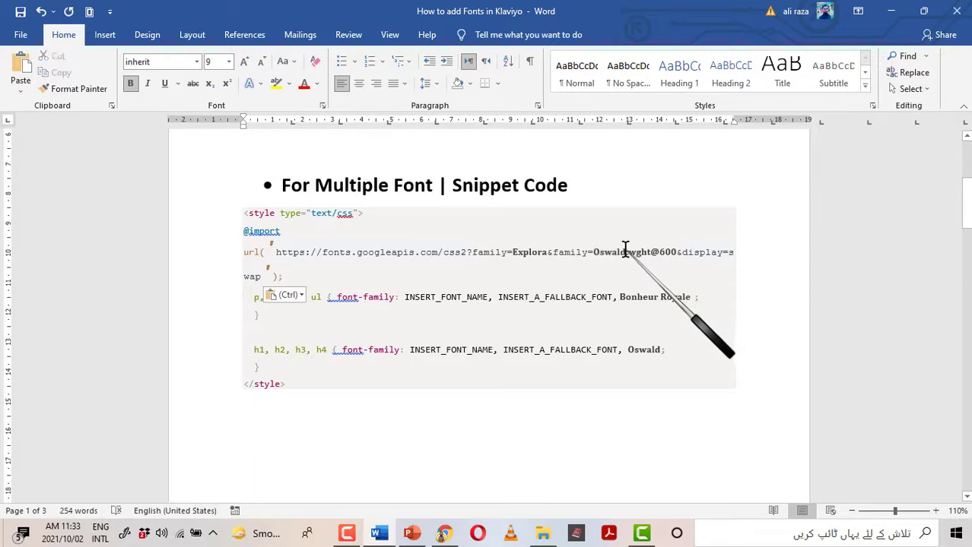
double_click(612, 252)
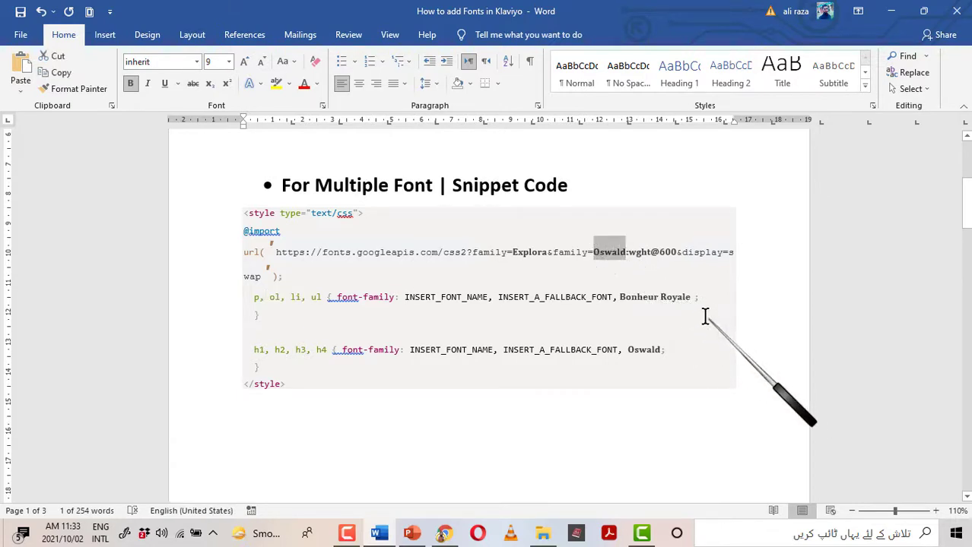
key(BackSpace)
key(BackSpace)
key(BackSpace)
key(BackSpace)
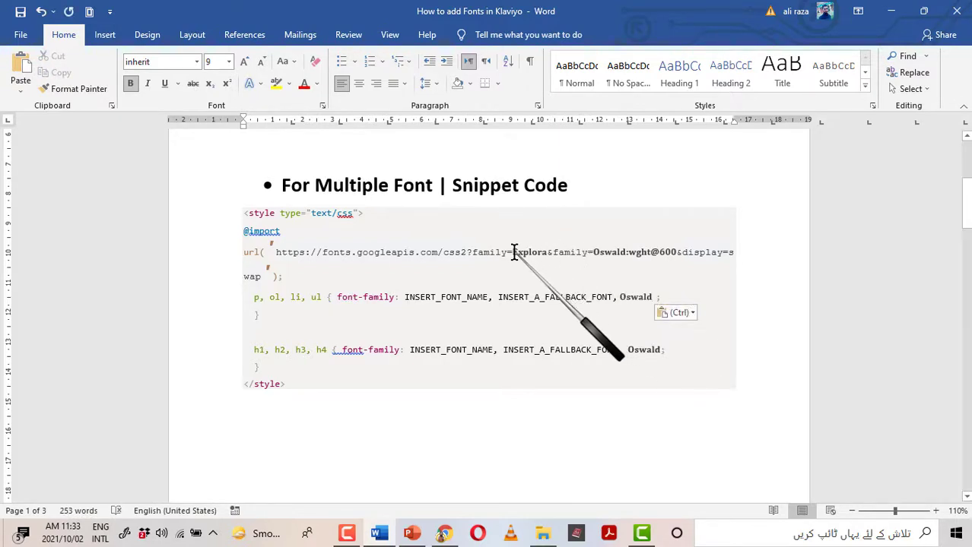
drag(511, 252, 545, 253)
key(ctrl+c)
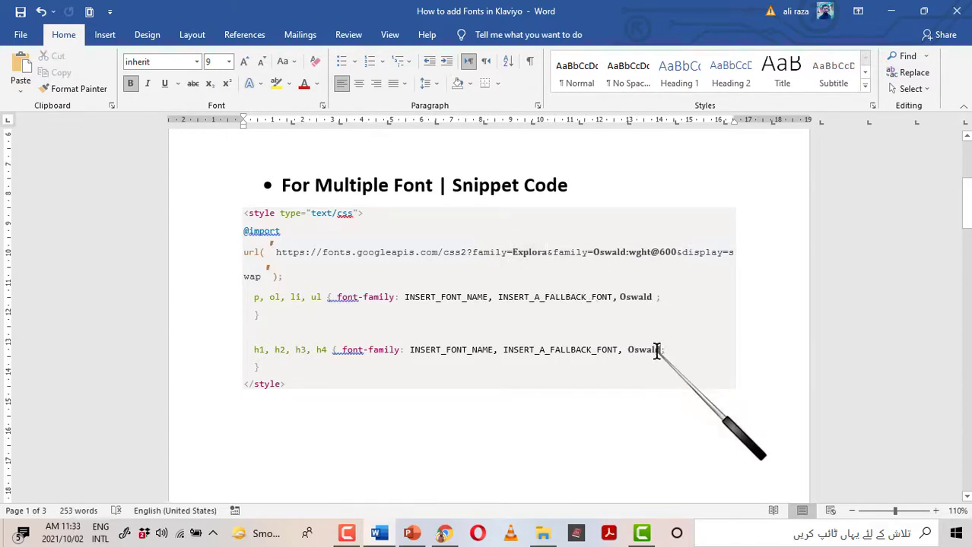
key(BackSpace)
key(BackSpace)
key(BackSpace)
key(BackSpace)
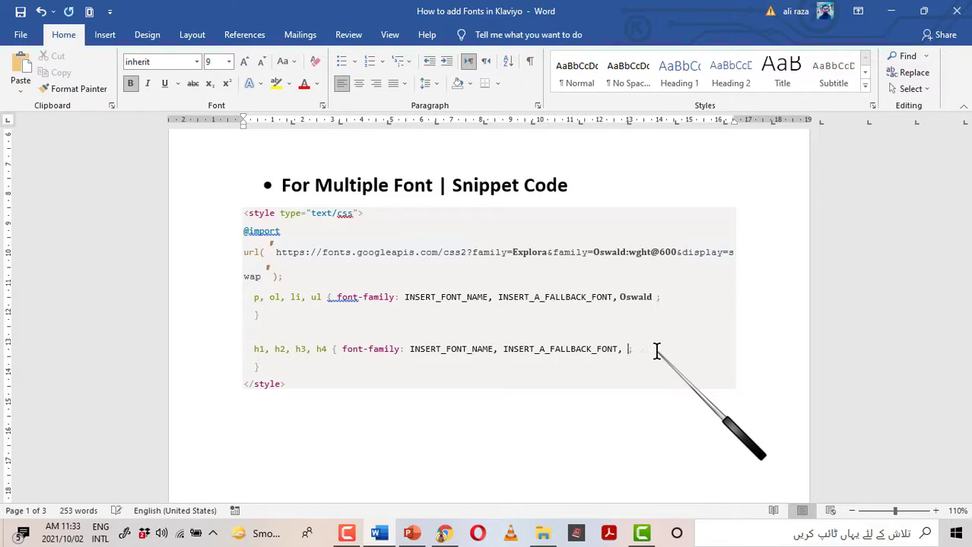
key(ctrl+v)
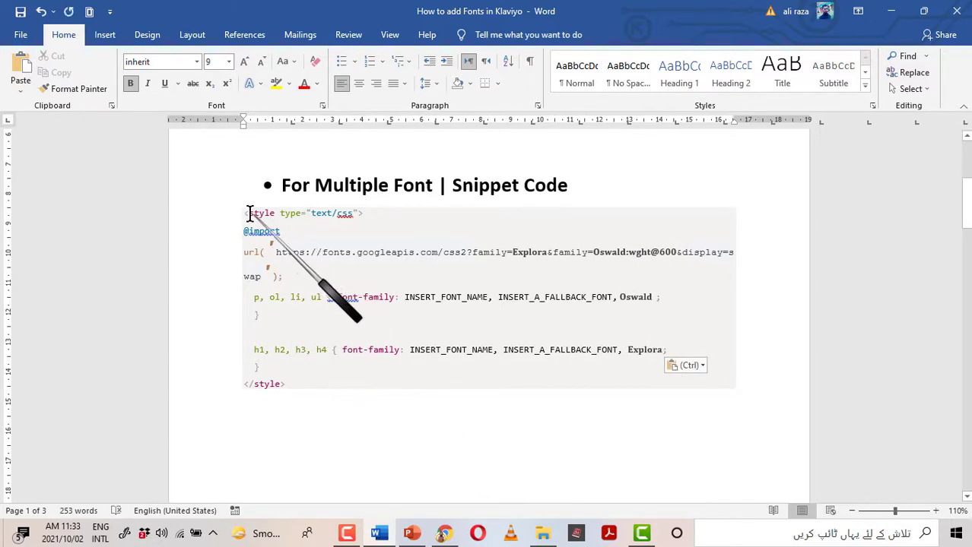
drag(273, 251, 369, 381)
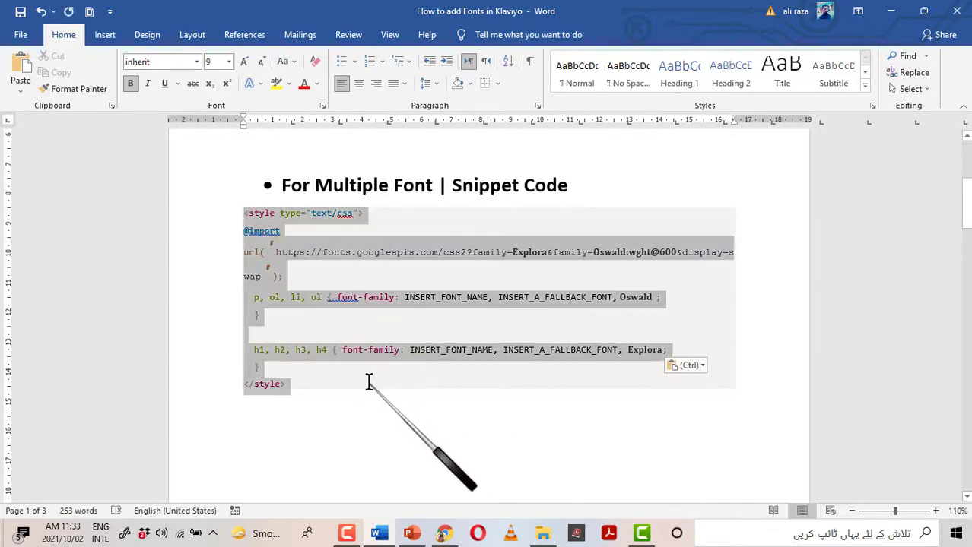
- Delete the 'Can't see this email?' header block and add an empty Text block at the top
click(443, 534)
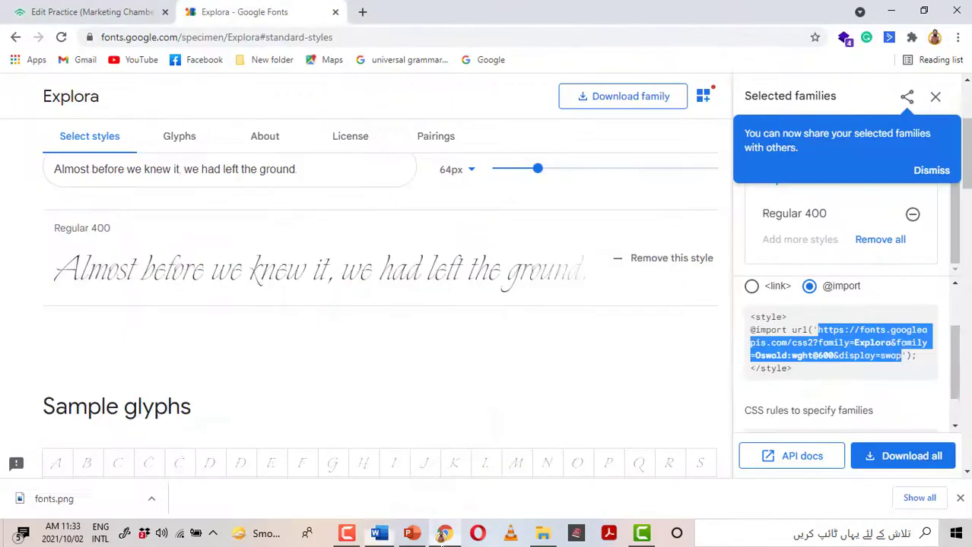
click(72, 10)
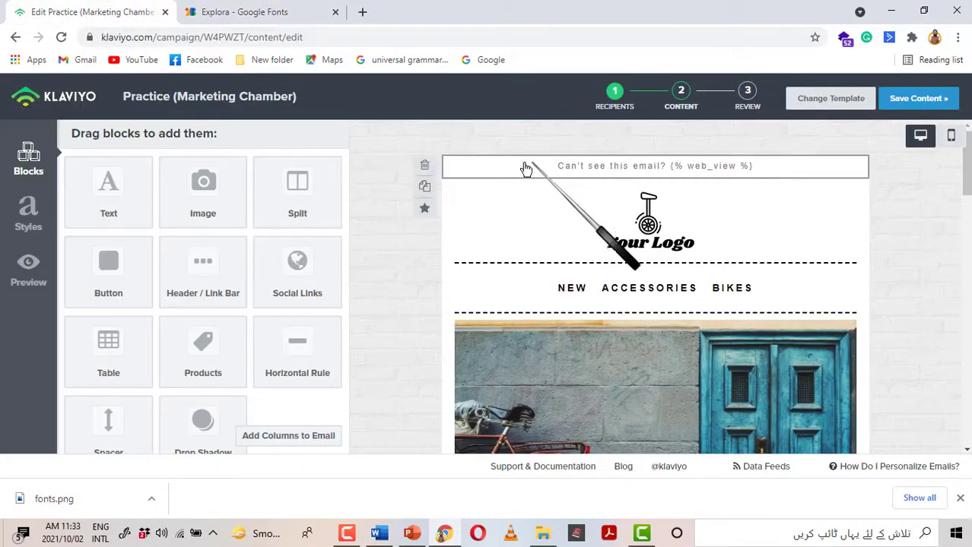
click(424, 166)
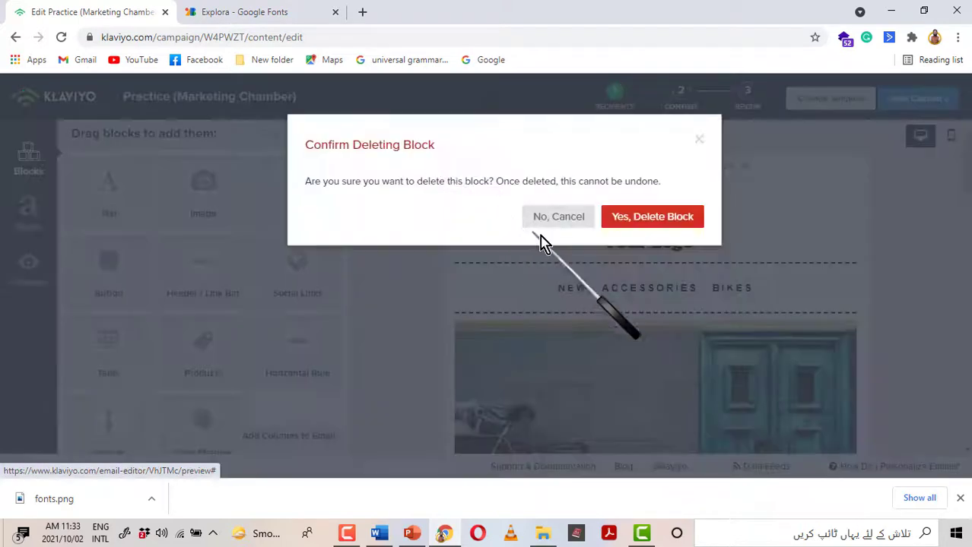
click(644, 216)
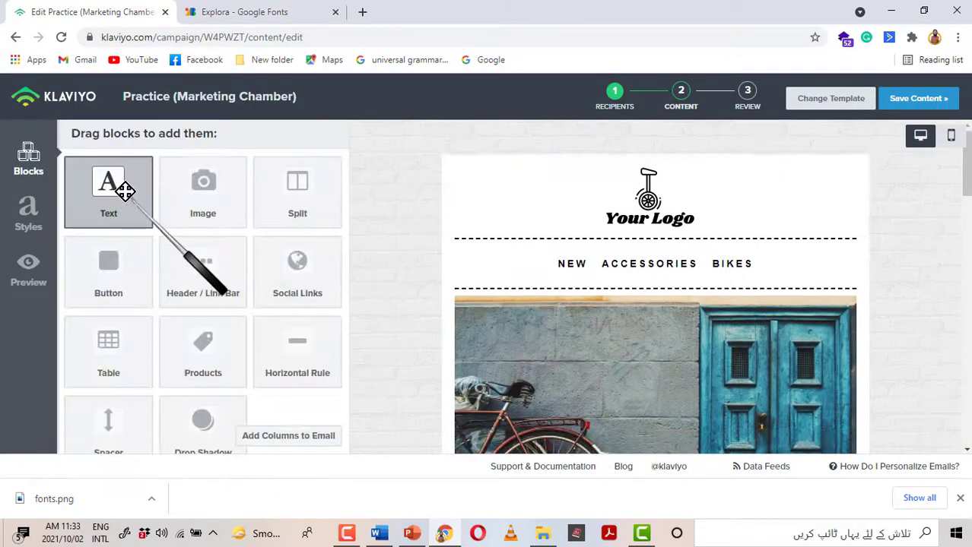
drag(635, 172, 647, 169)
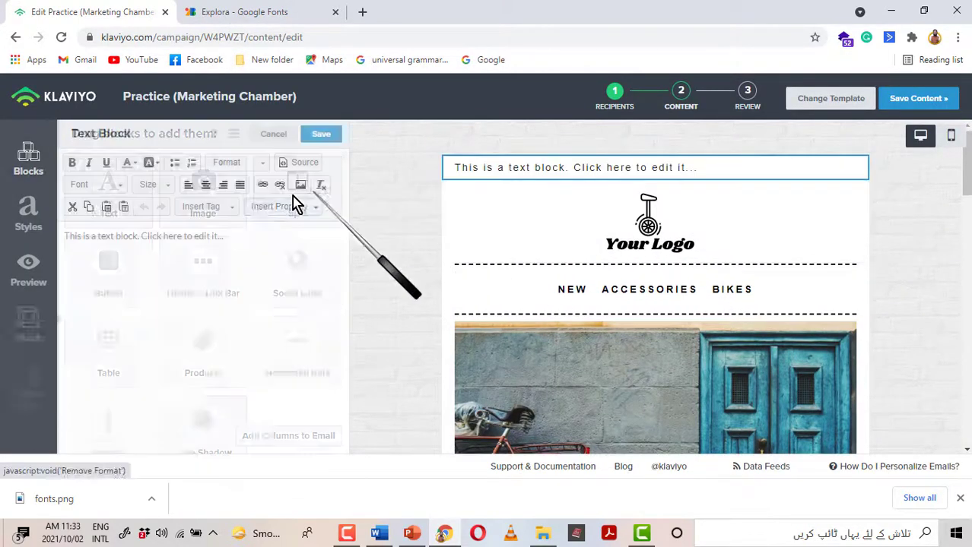
key(ctrl+a)
key(BackSpace)
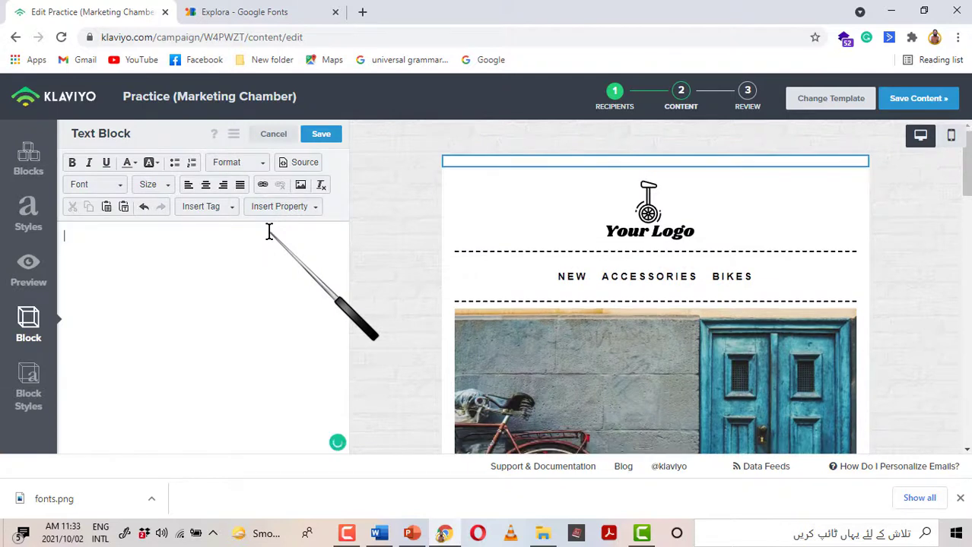
click(299, 164)
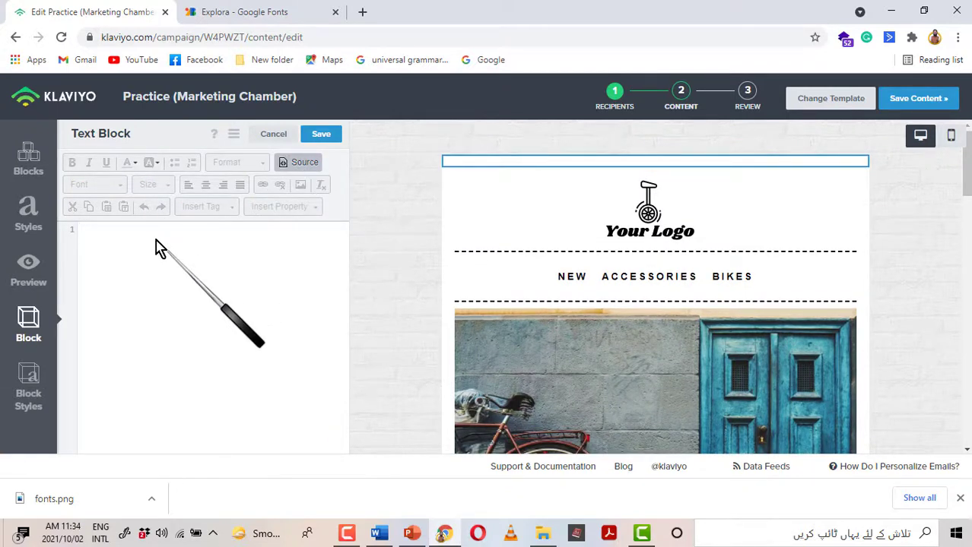
text(<style type="text/css"> @import url('https://fonts.googleapis.com/css2?family=Explora&family=Oswald:wght@600&display=swap');   p, ol, li, ul { font-family: INSERT_FONT_NAME, INSERT_A_FALLBACK_FONT, Oswald ;   }    h1, h2, h3, h4 { font-family: INSERT_FONT_NAME, INSERT_A_FALLBACK_FONT, Explora;   } </style>)
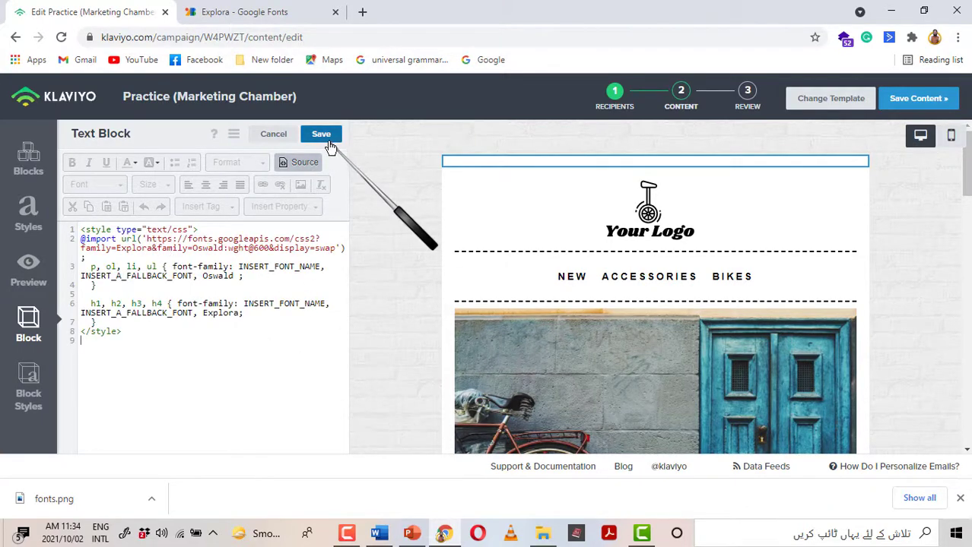
click(323, 136)
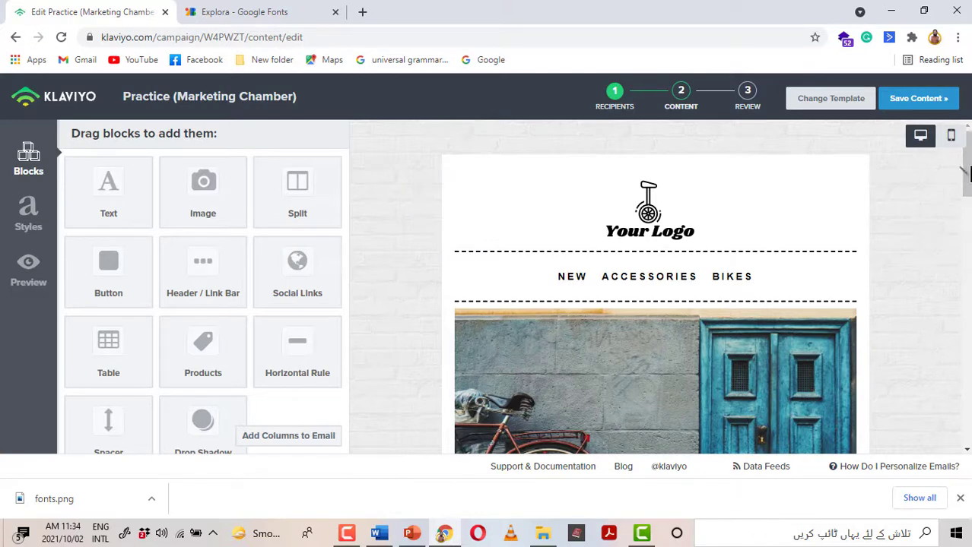
scroll(522, 194, down, 5)
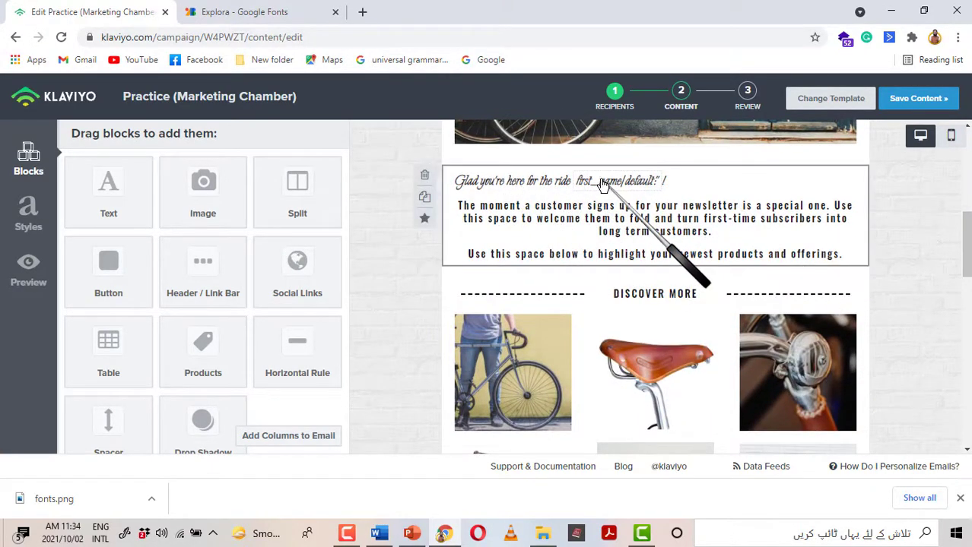
scroll(655, 288, down, 5)
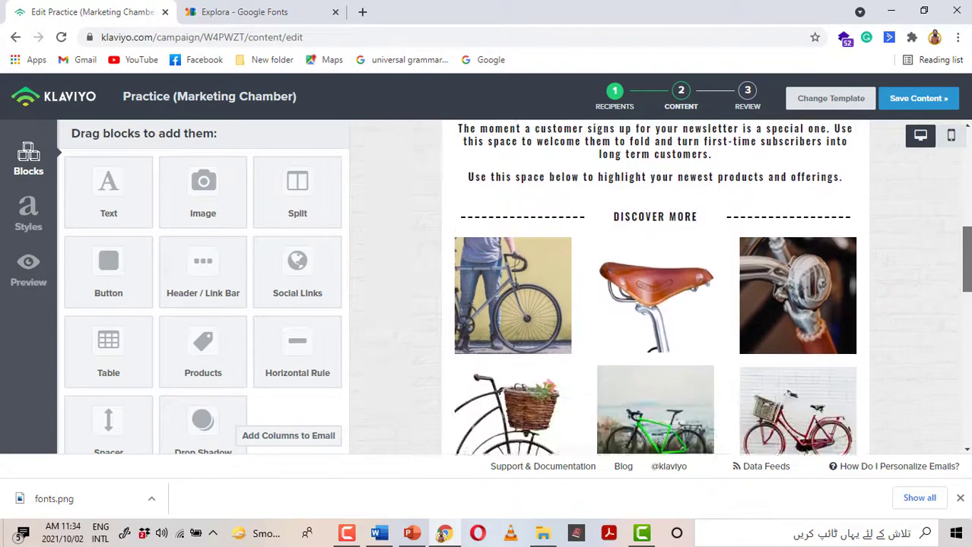
scroll(655, 288, down, 6)
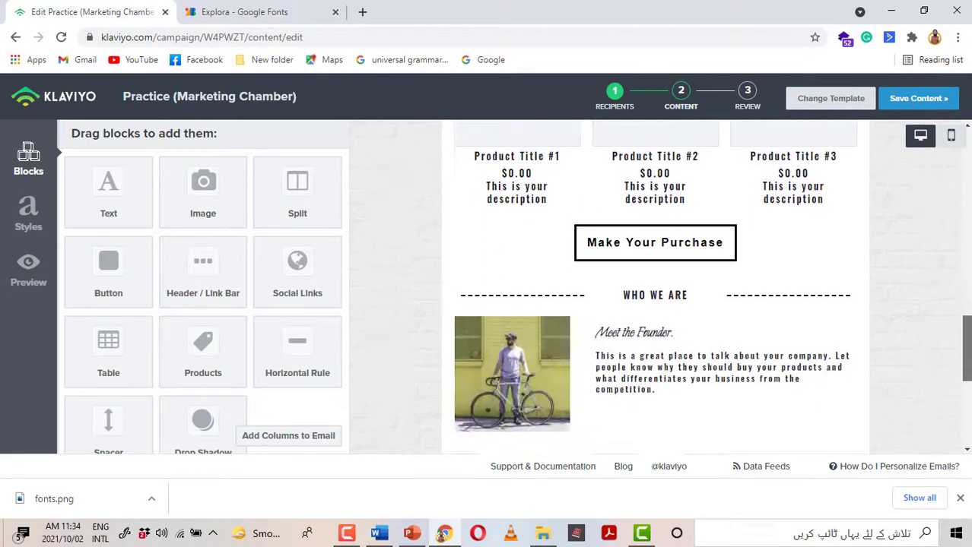
scroll(954, 226, up, 15)
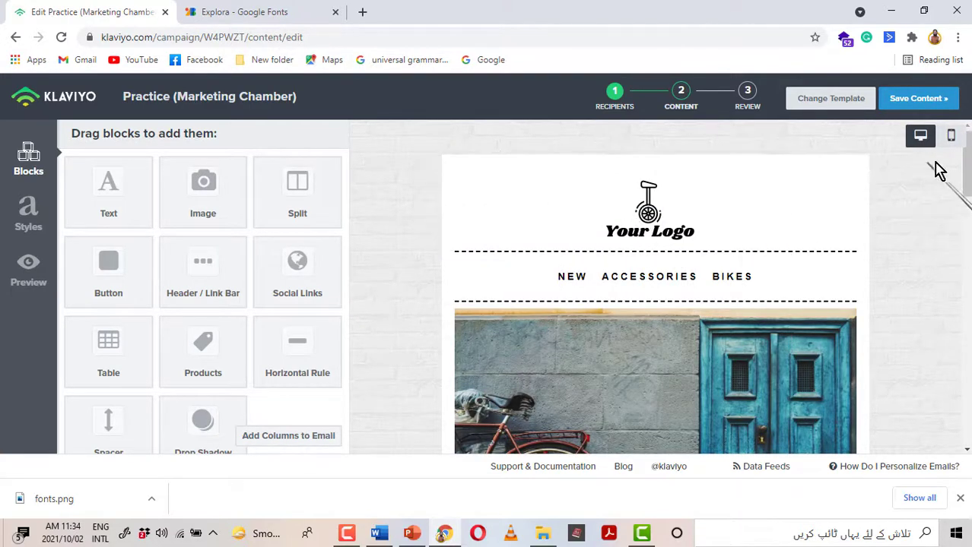
scroll(959, 169, down, 5)
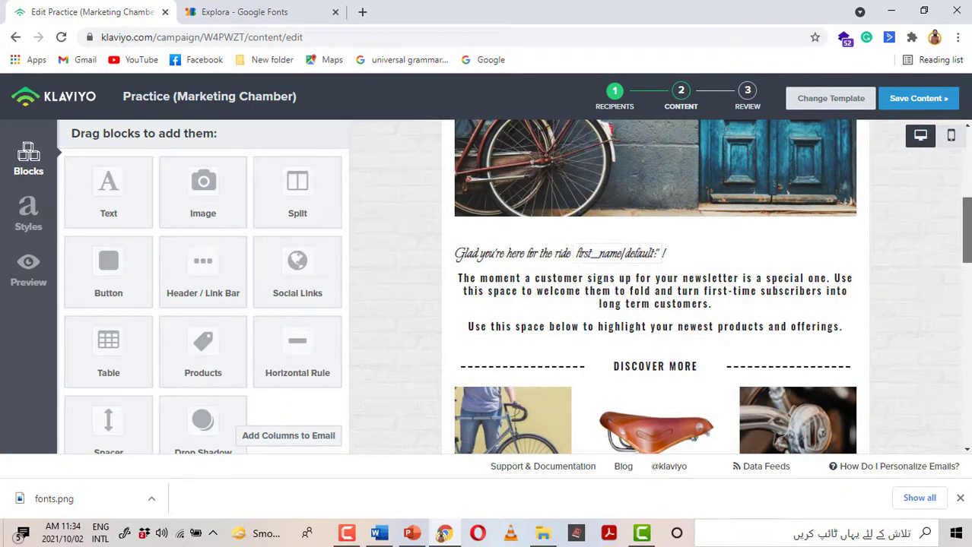
scroll(655, 286, up, 5)
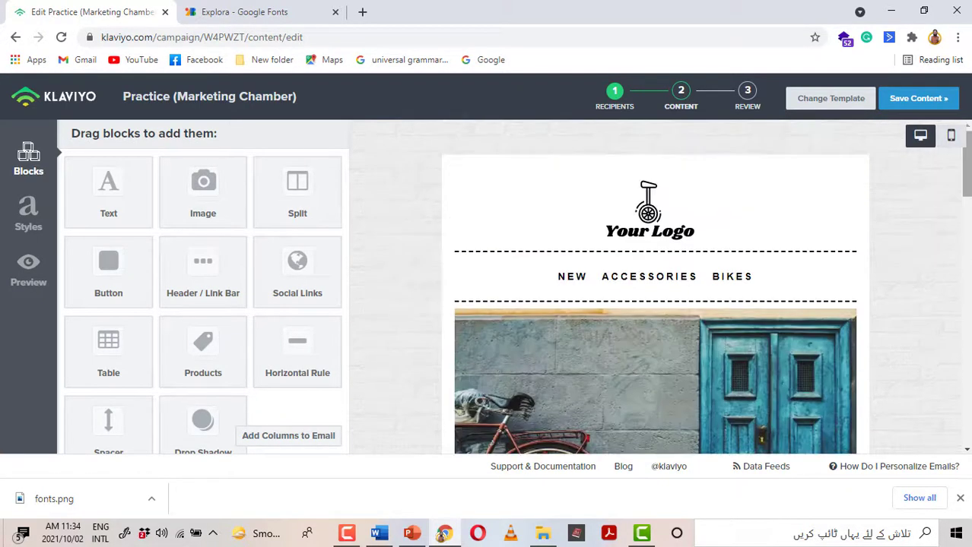
click(584, 164)
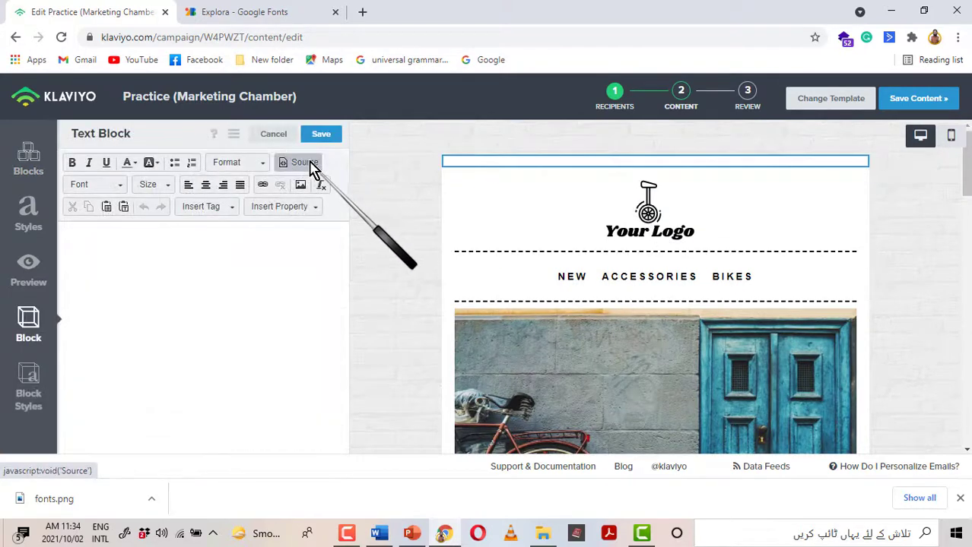
click(303, 163)
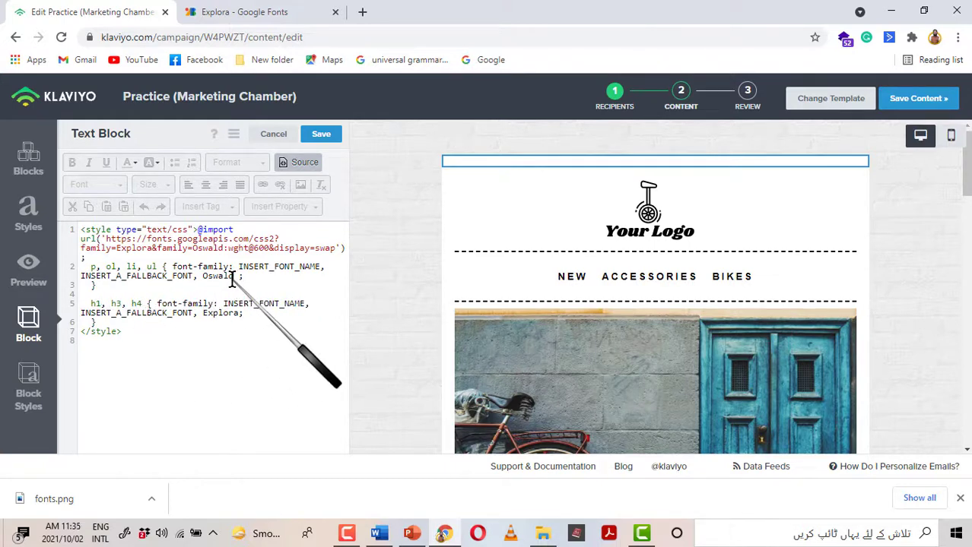
drag(233, 279, 206, 278)
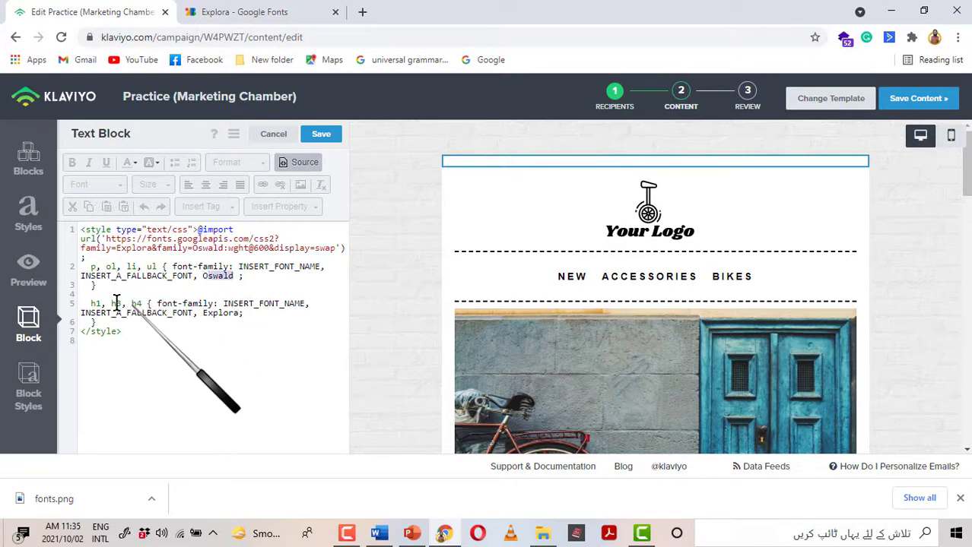
click(321, 135)
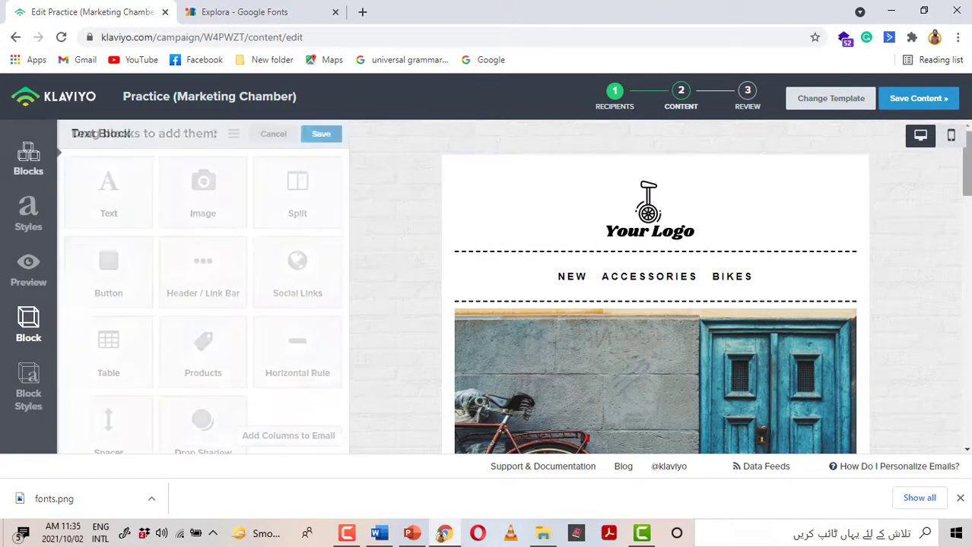
- Review the Oswald section headings like 'WHO WE ARE', then reopen the empty top text block
scroll(654, 305, down, 4)
scroll(653, 305, down, 9)
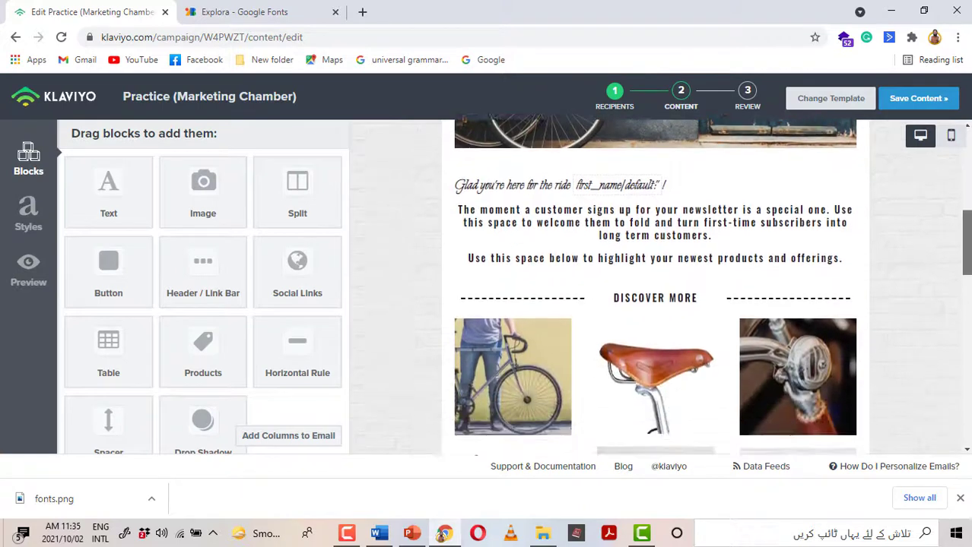
scroll(654, 304, down, 3)
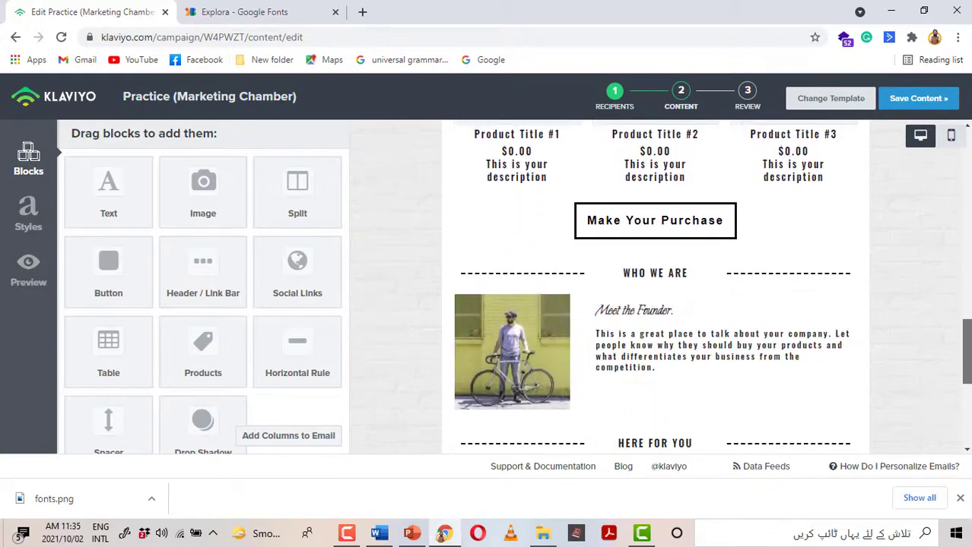
scroll(963, 242, up, 6)
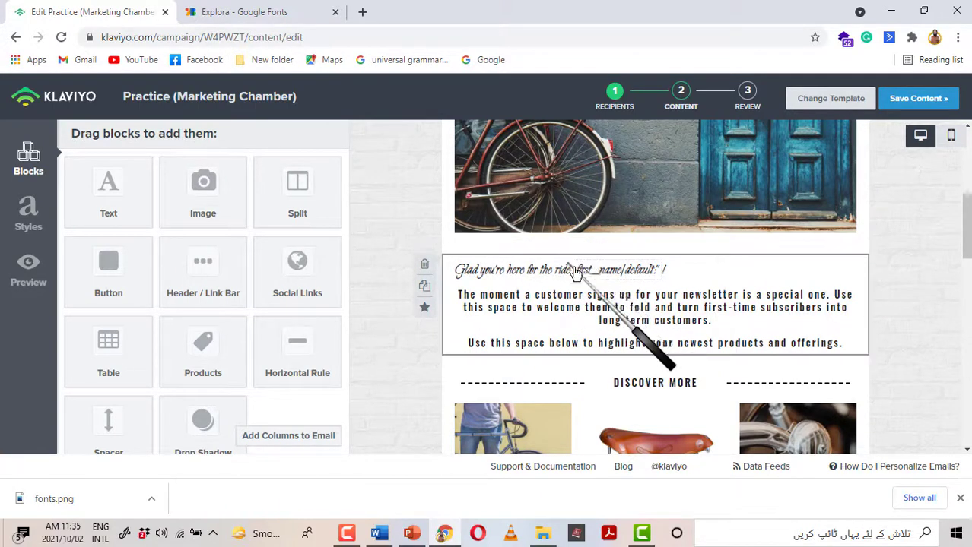
scroll(807, 321, down, 5)
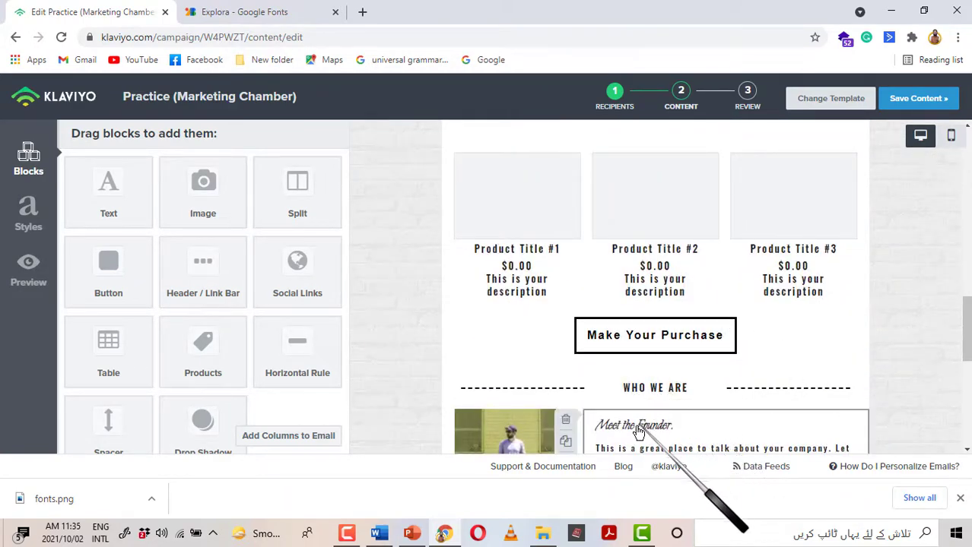
scroll(654, 289, down, 5)
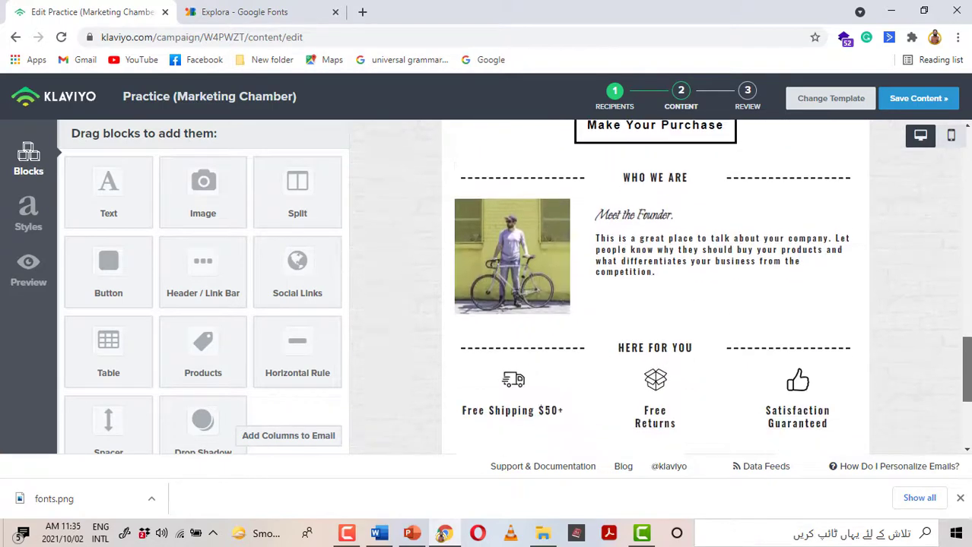
scroll(599, 155, up, 15)
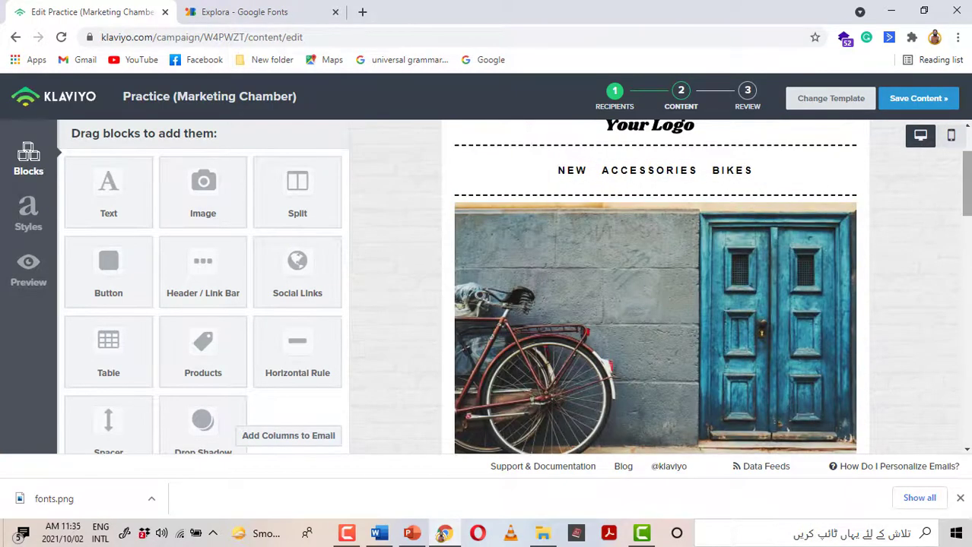
scroll(599, 155, up, 2)
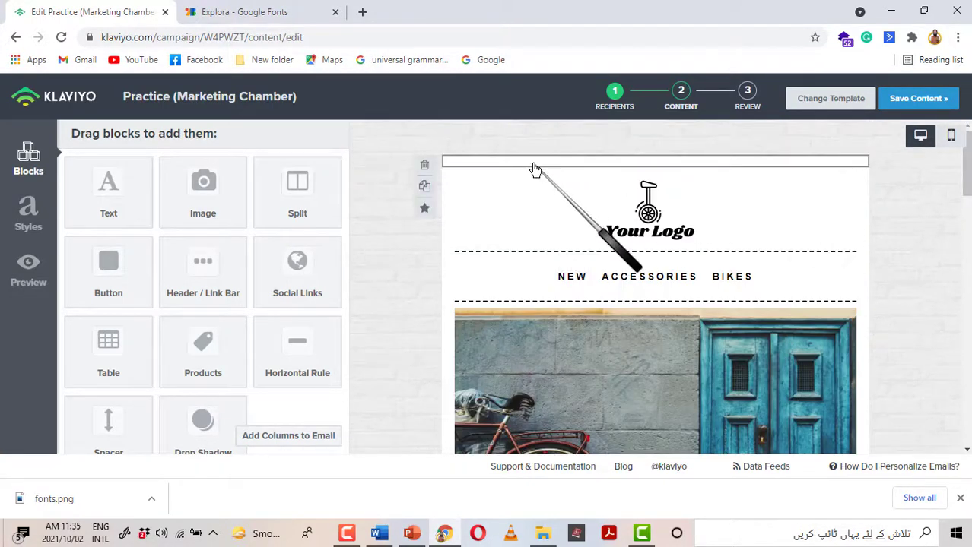
click(534, 169)
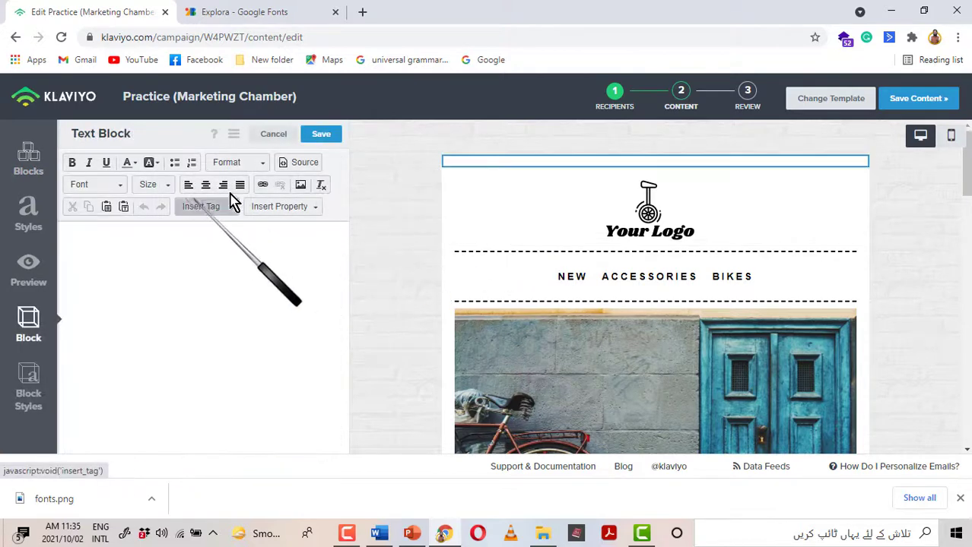